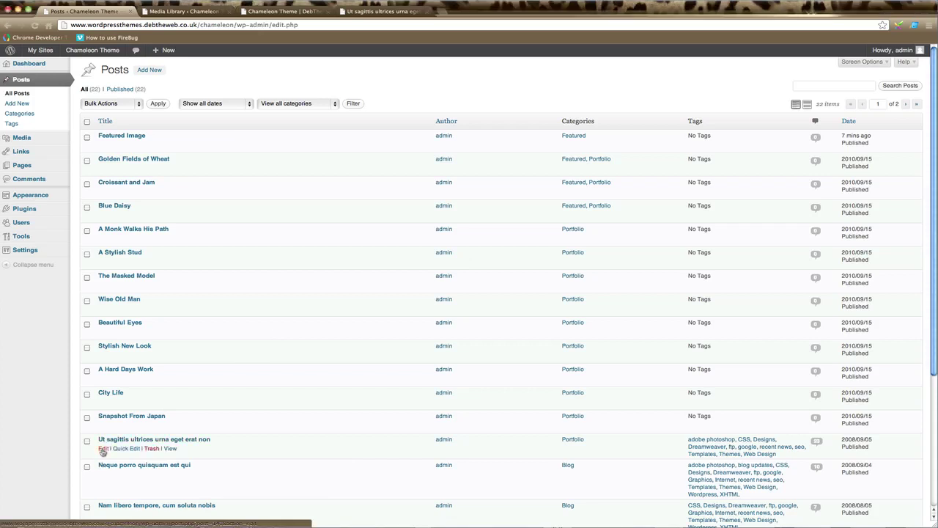
- Retitle the 'Ut sagittis ultrices urna eget erat non' post to 'Bird of Paradise Flower'
click(102, 449)
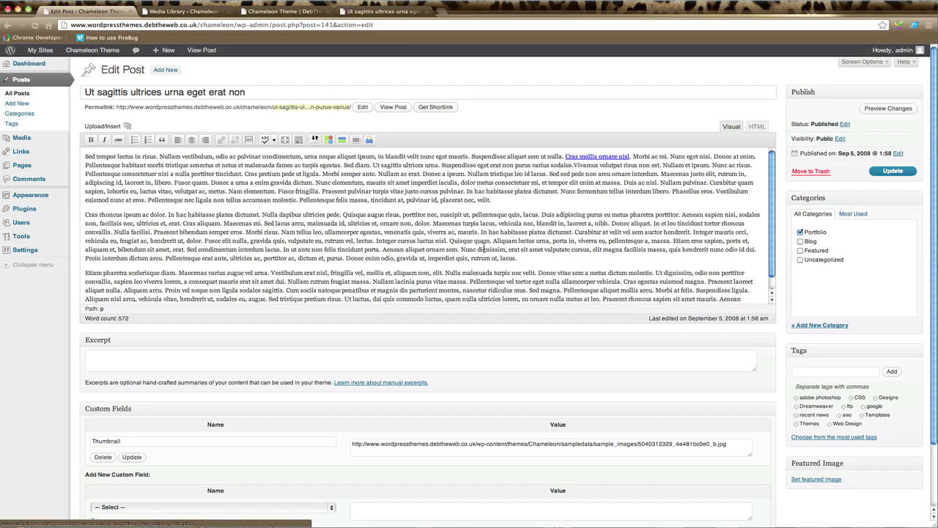
drag(253, 93, 68, 91)
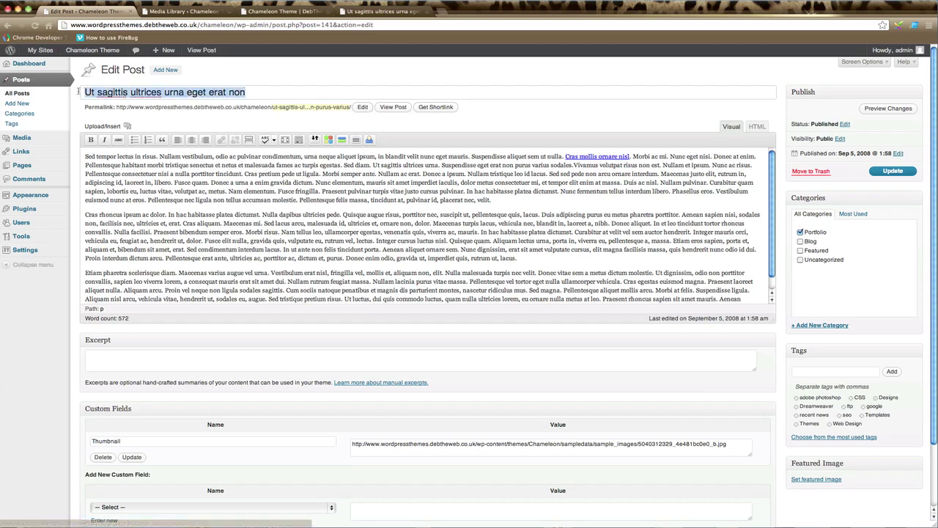
text(Par)
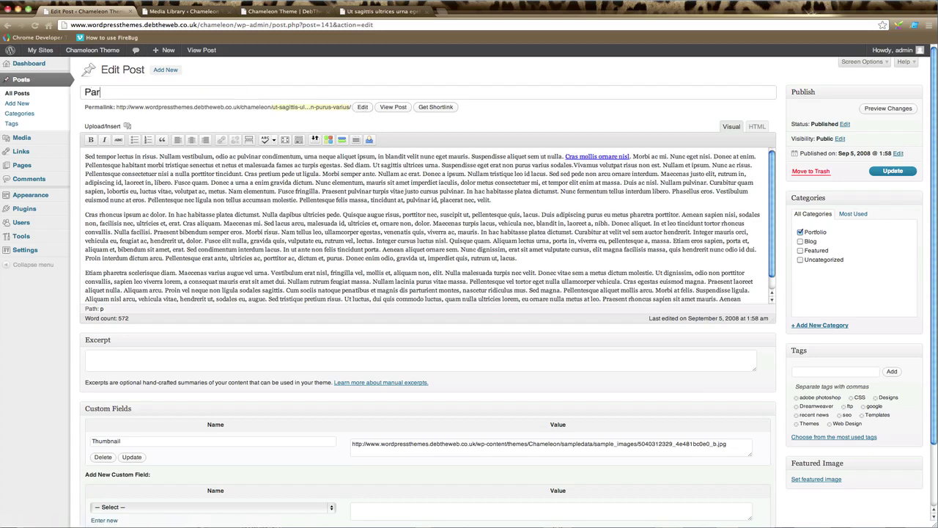
text(adise )
text(Flower)
key(BackSpace)
key(BackSpace)
key(BackSpace)
key(BackSpace)
key(BackSpace)
key(BackSpace)
key(BackSpace)
key(BackSpace)
key(BackSpace)
key(BackSpace)
text(Bird of)
text( Paradise Fl)
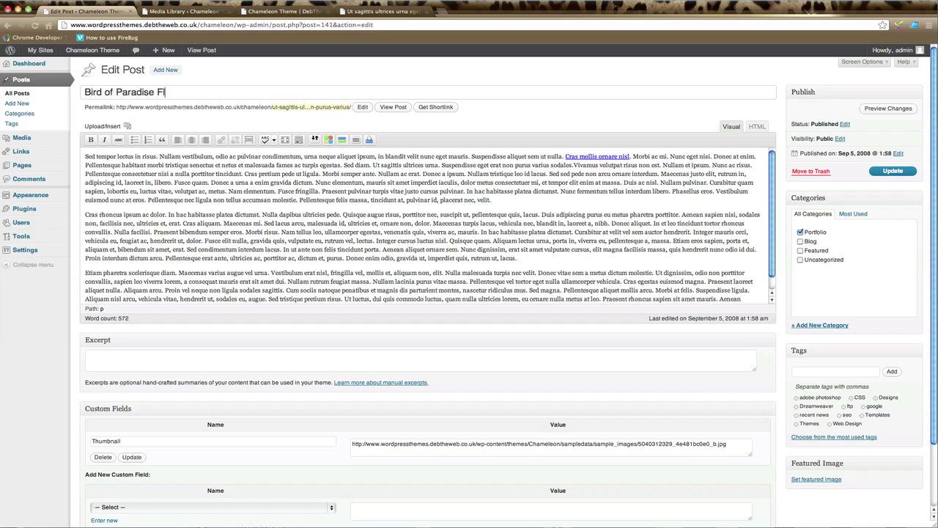
text(ower)
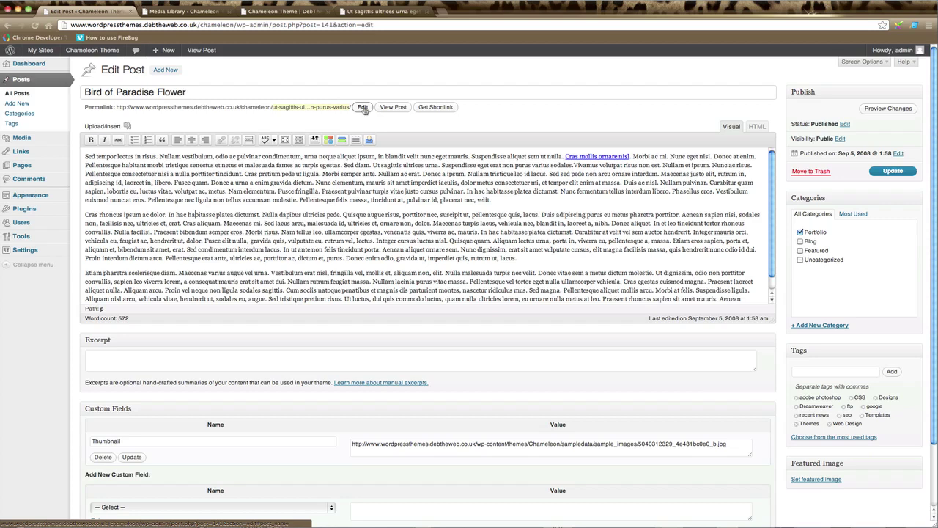
- Change the post's permalink slug to bird-of-paradise-flower
click(363, 107)
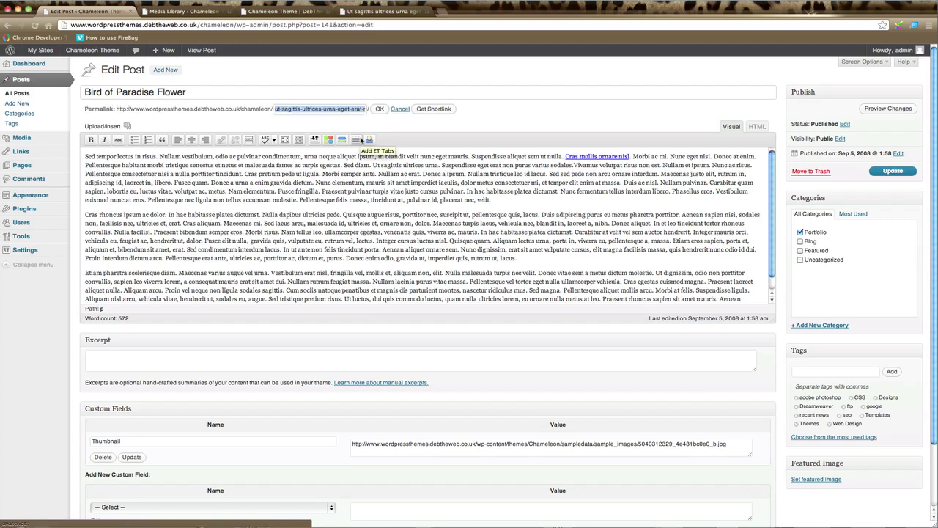
text(bird)
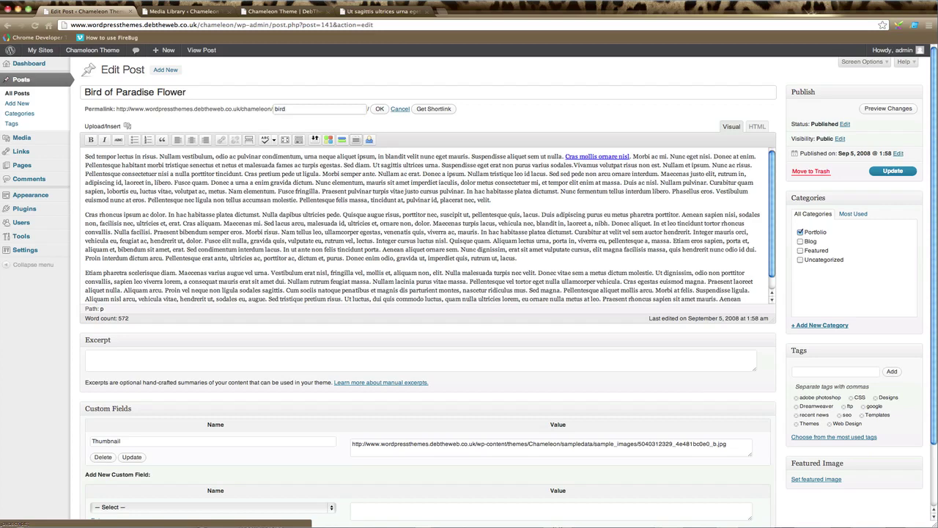
text(-of-par)
text(adise-flower)
click(380, 109)
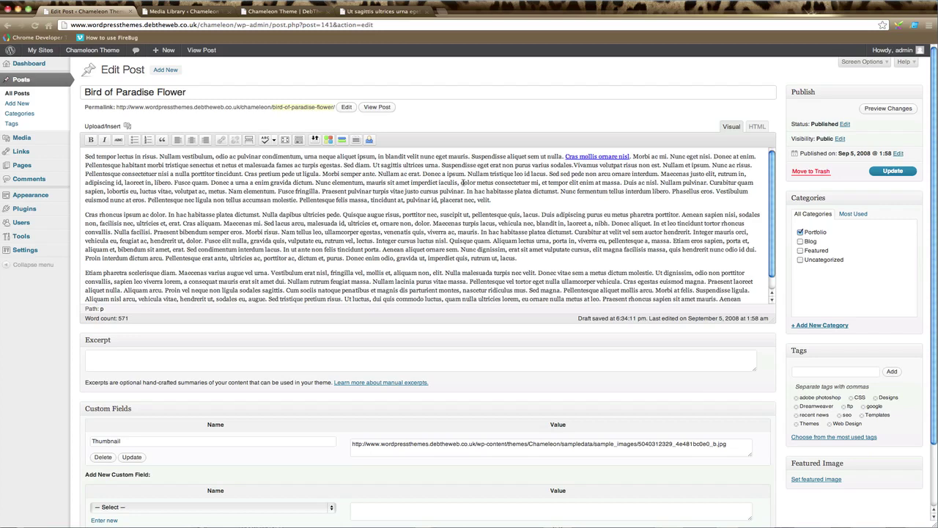
- Switch the editor to HTML and back to Visual, then reveal the Kitchen Sink toolbar row
click(756, 127)
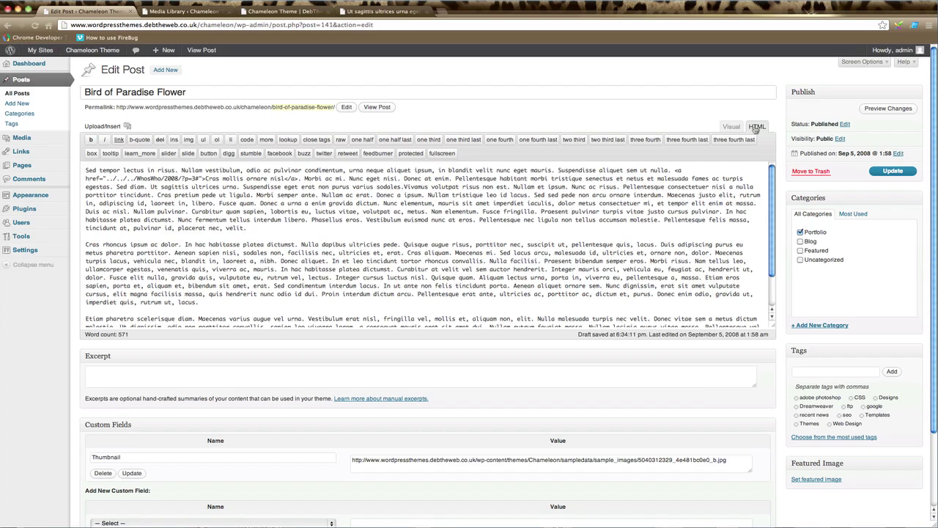
click(733, 128)
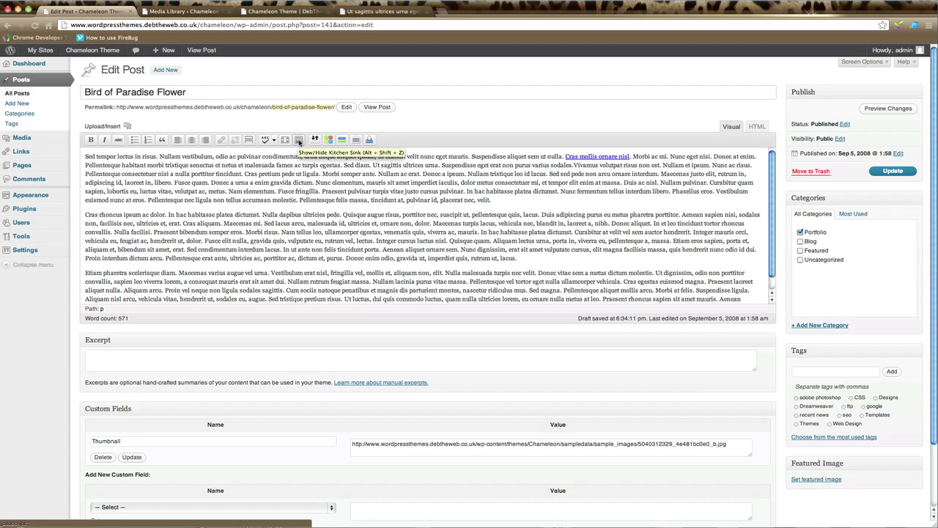
click(298, 141)
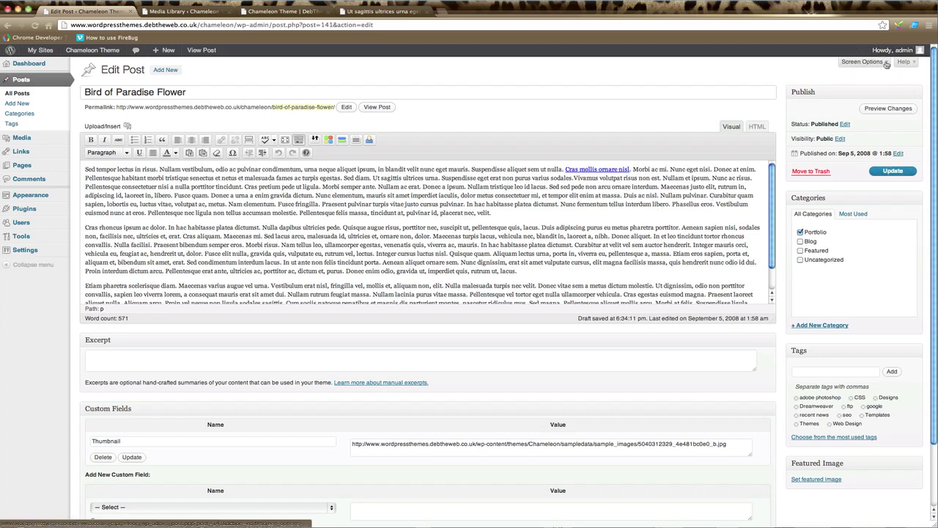
- Enable the Send Trackbacks, Discussion, Comments, Slug, Author and Revisions panels via Screen Options
click(862, 62)
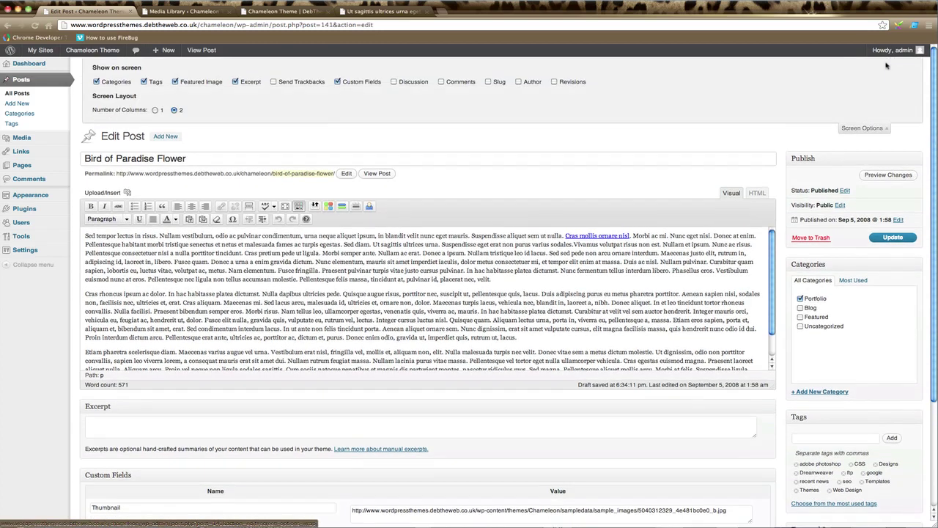
click(273, 82)
click(394, 82)
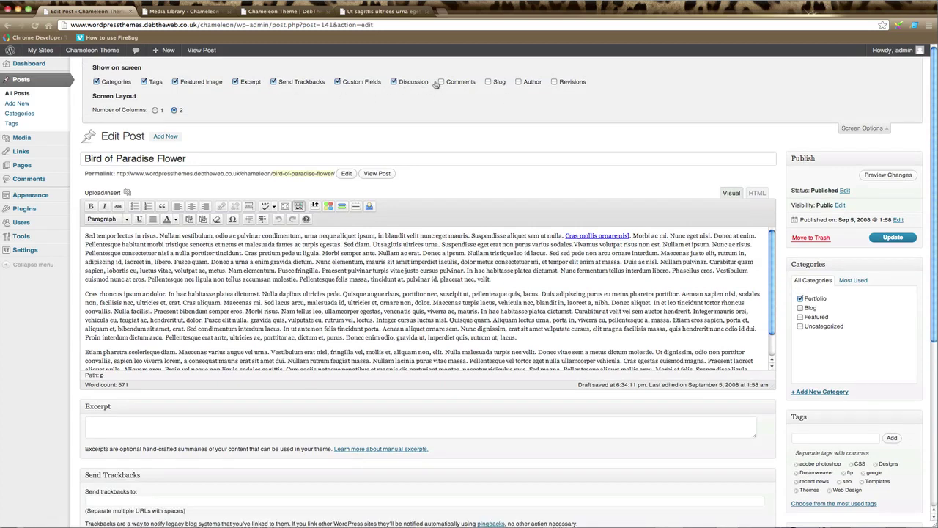
click(442, 82)
click(488, 82)
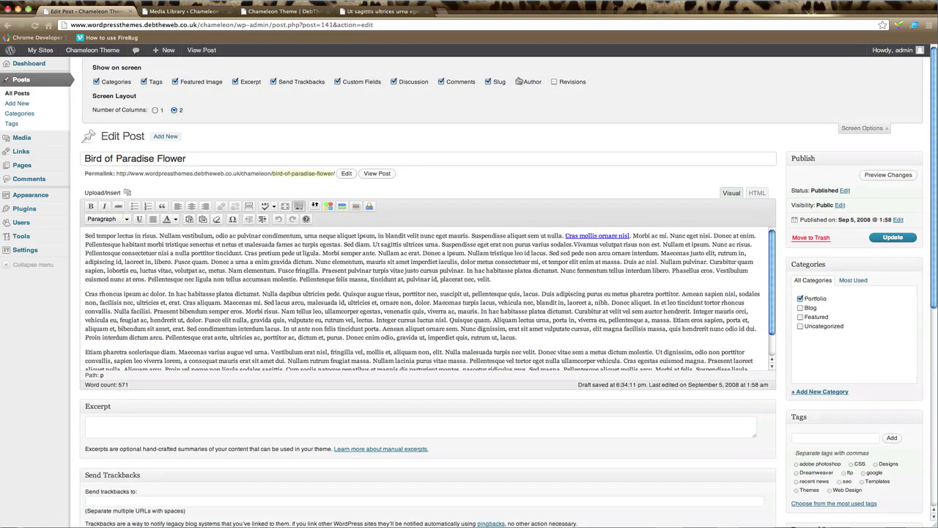
click(518, 81)
click(554, 81)
click(858, 133)
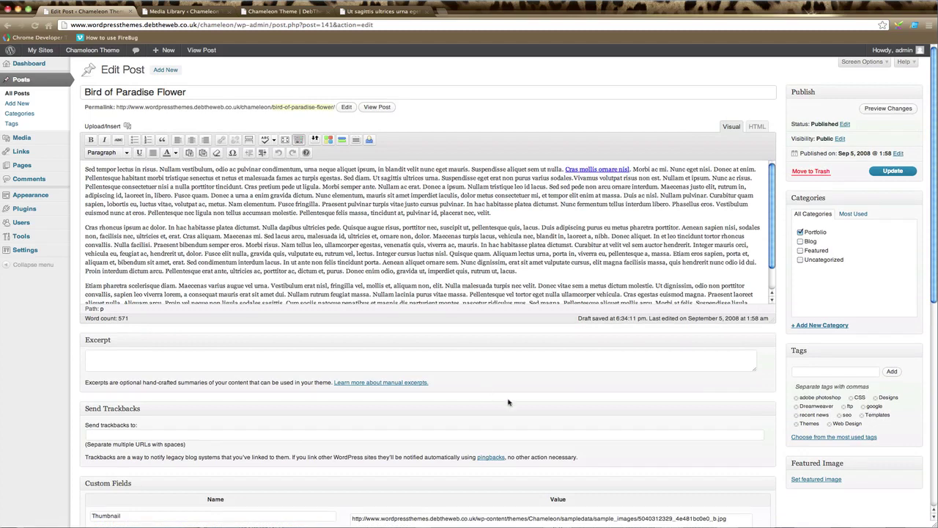
scroll(533, 368, down, 1)
scroll(533, 369, up, 1)
scroll(533, 368, down, 2)
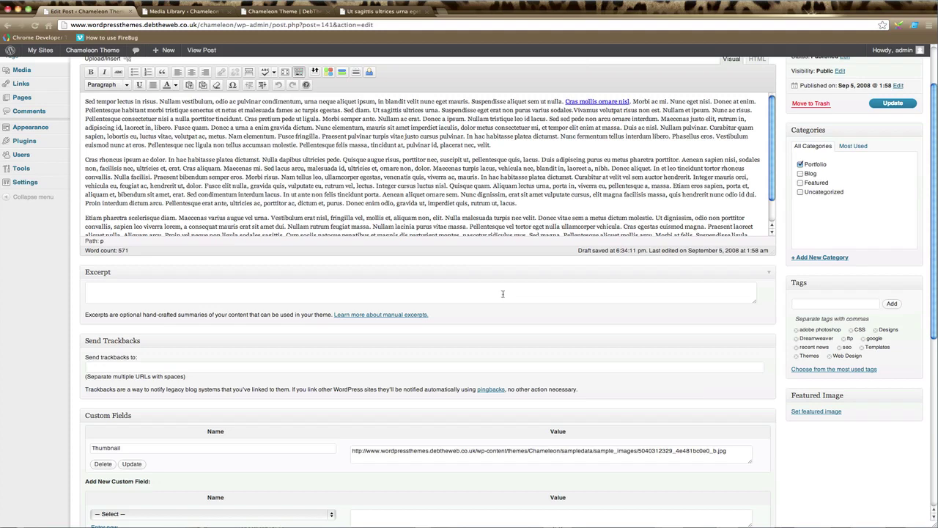
click(503, 291)
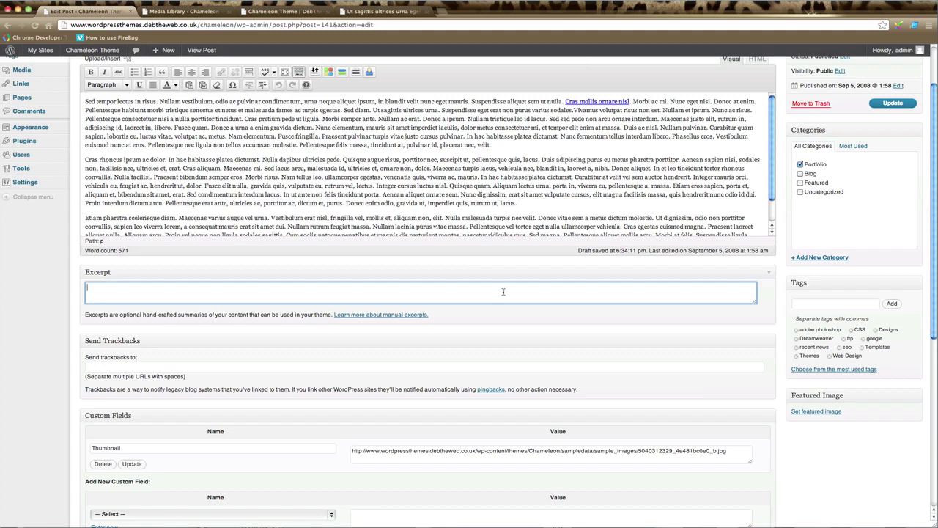
click(515, 367)
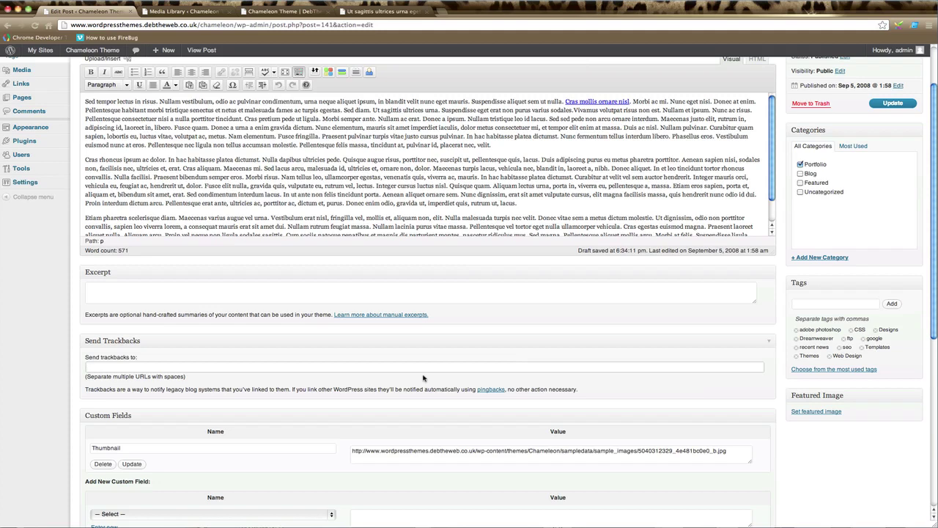
mouse_move(425, 413)
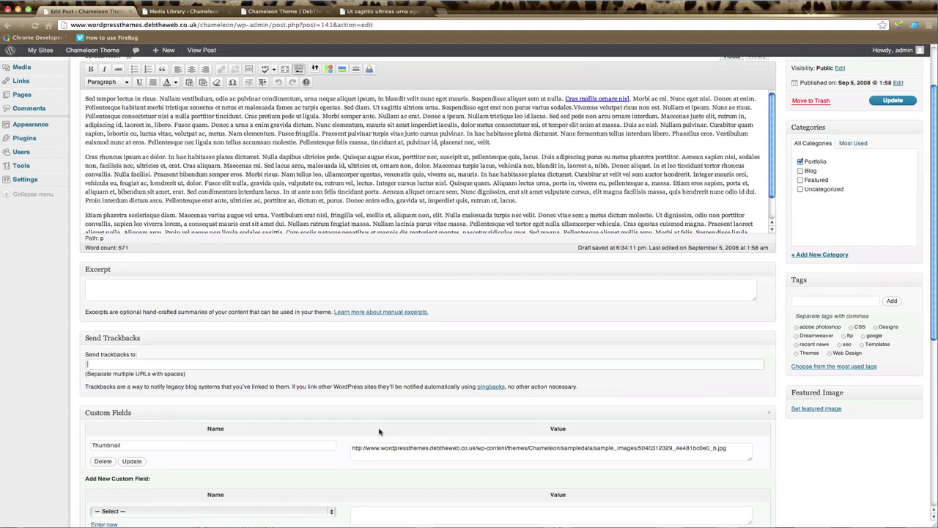
scroll(396, 411, down, 4)
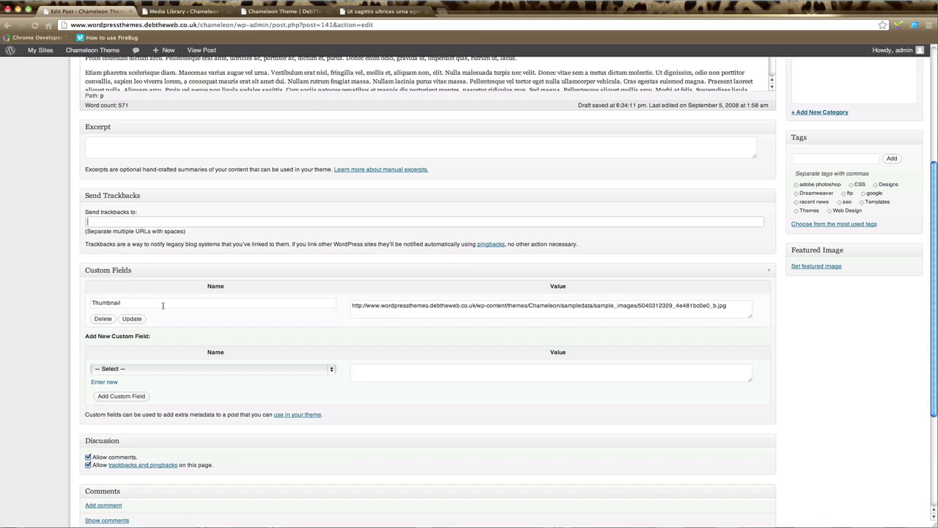
click(158, 301)
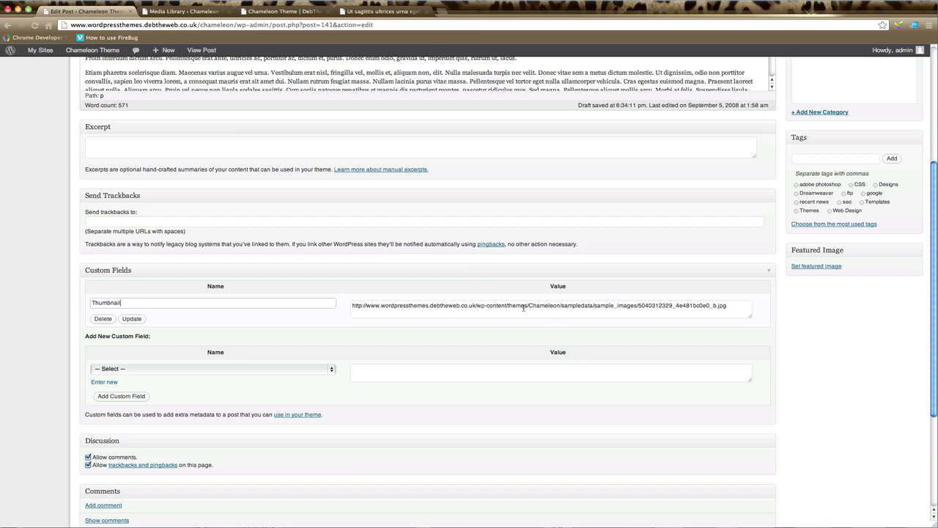
click(659, 307)
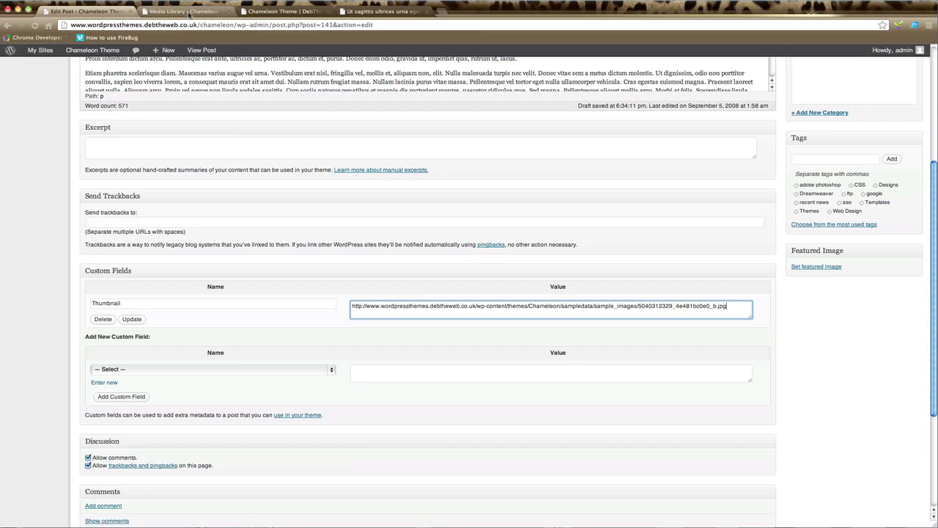
- Copy the birdofparadise-flower image's file URL from the Media Library and return to the post
click(189, 13)
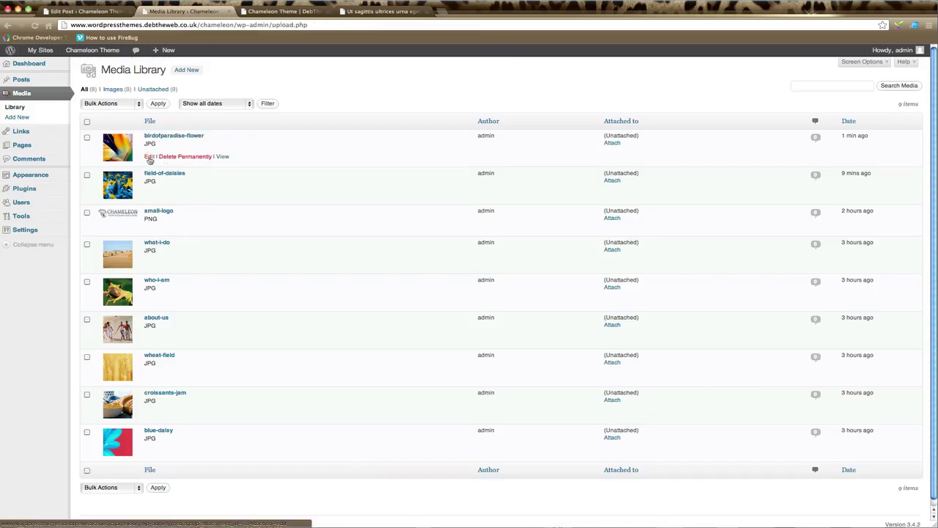
click(149, 157)
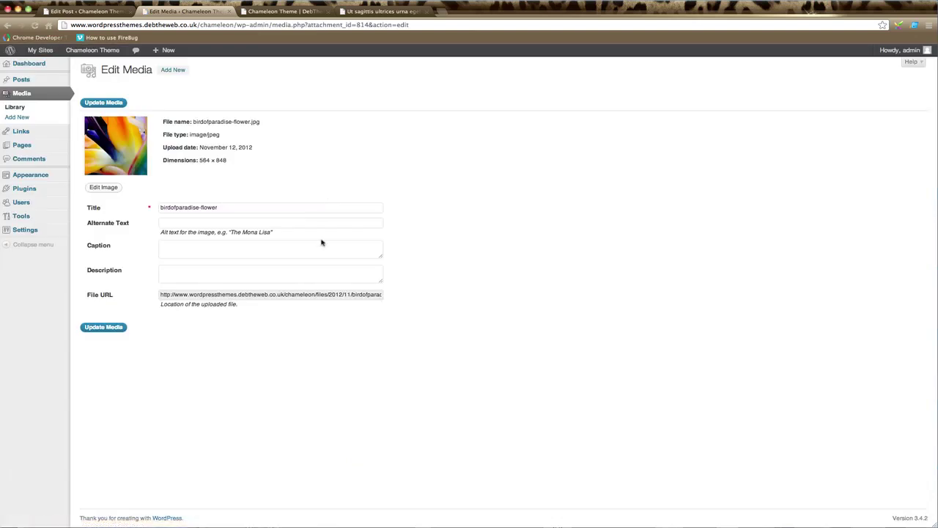
triple_click(269, 296)
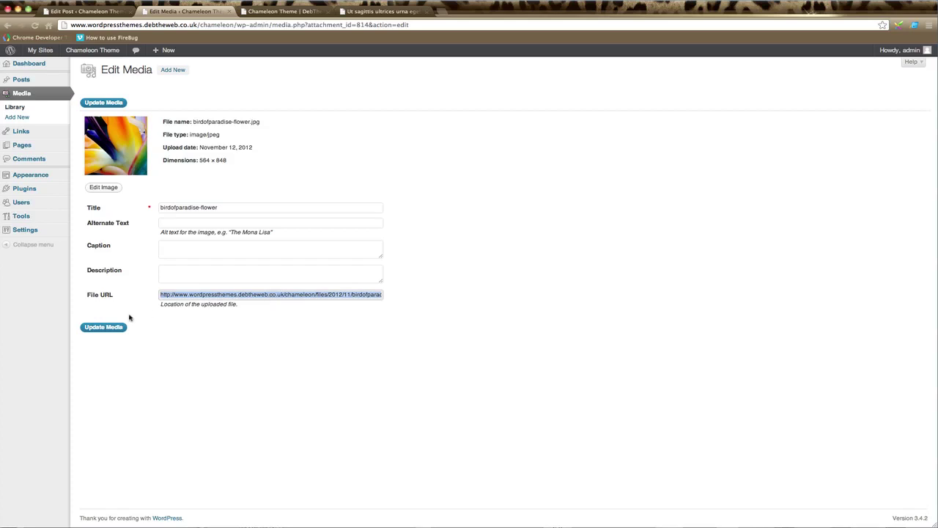
click(106, 11)
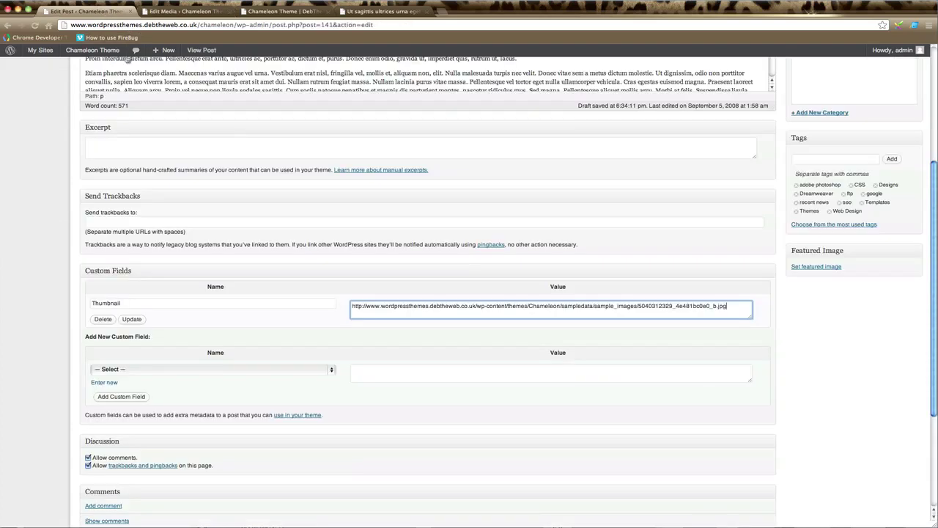
- Replace the Thumbnail custom field value with the birdofparadise-flower image URL
triple_click(422, 306)
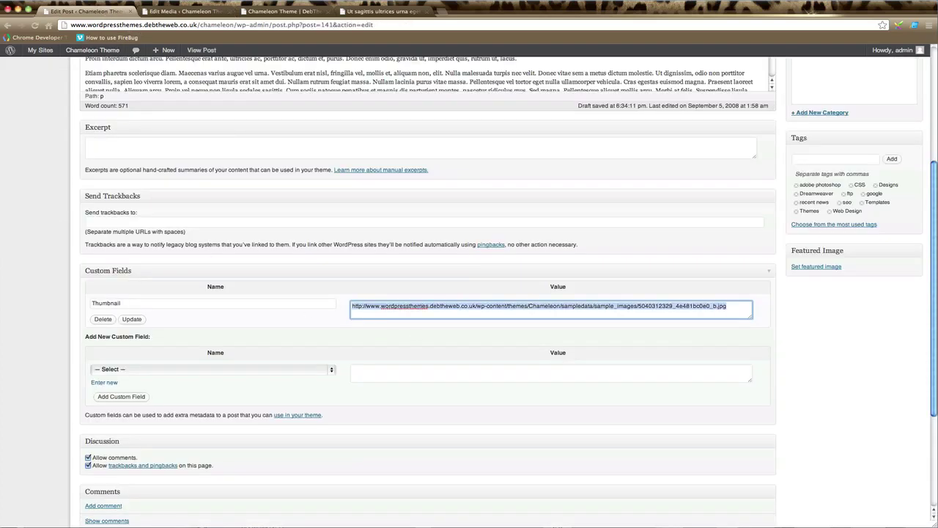
text(http://www.wordpressthemes.debtheweb.co.uk/chameleon/files/2012/11/birdofparadise-flower.jpg)
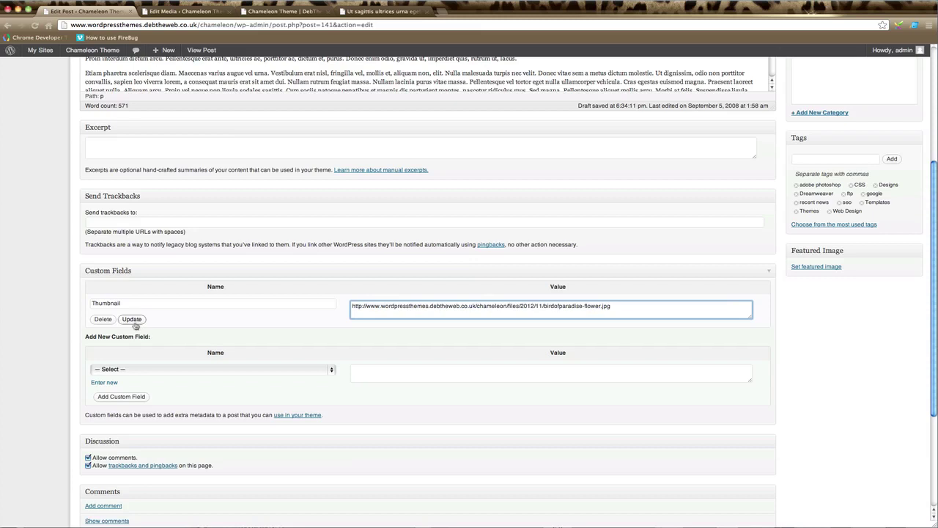
click(132, 320)
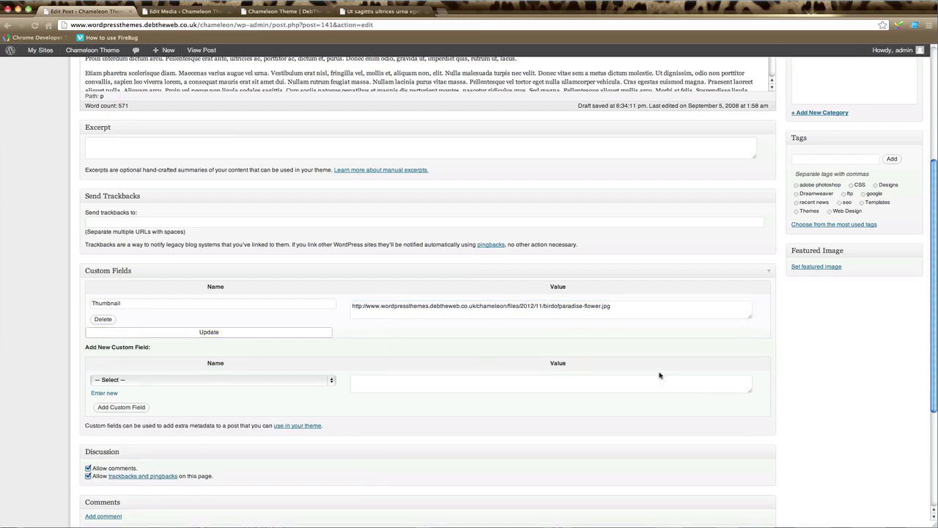
- Update the Bird of Paradise Flower post
scroll(808, 398, up, 1)
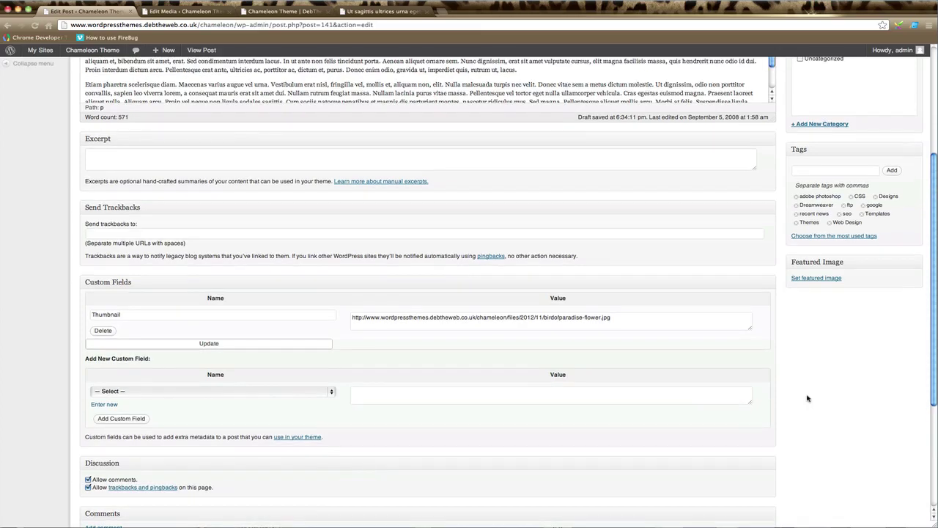
scroll(808, 398, up, 10)
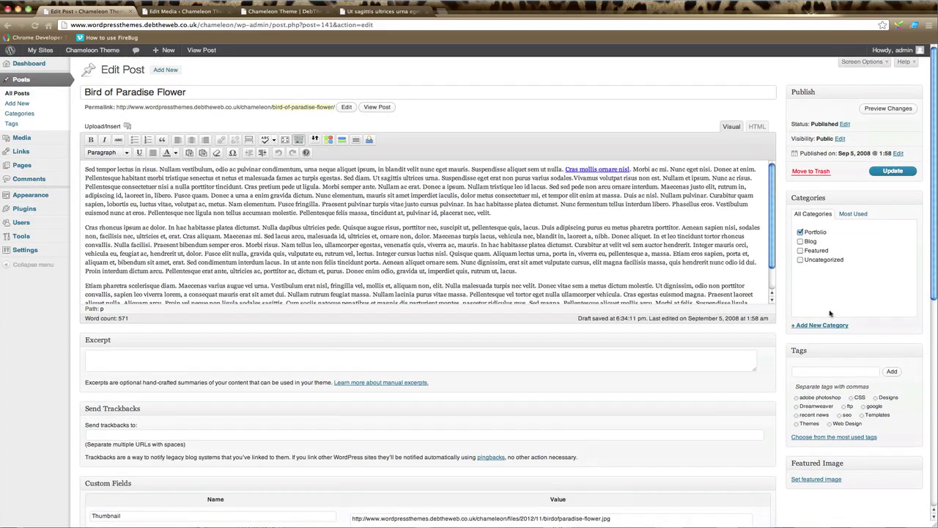
click(895, 174)
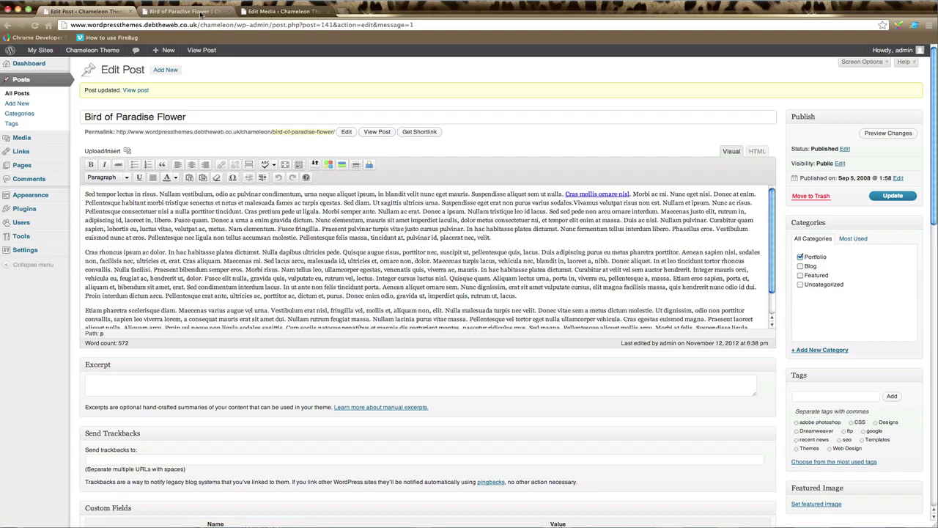
- Review the live Bird of Paradise Flower post and the Blog listing, then return to the editor
click(200, 13)
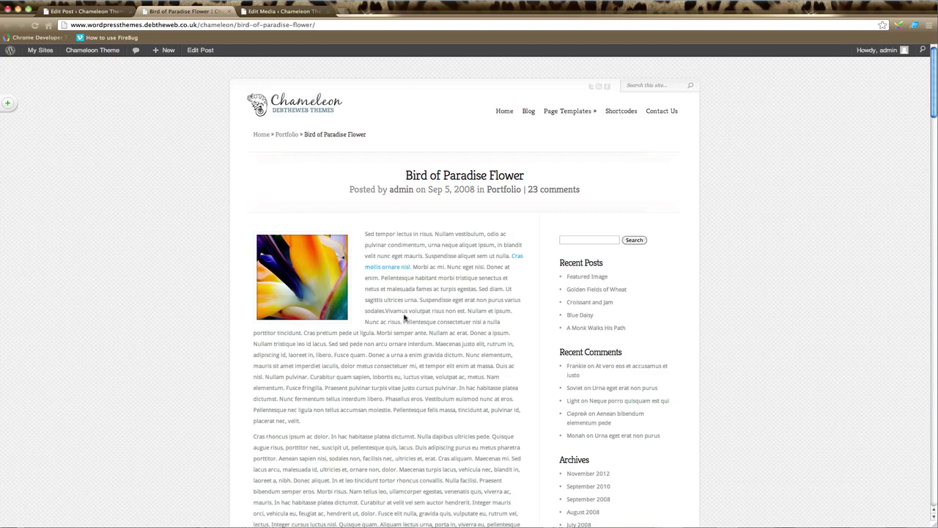
scroll(405, 317, down, 1)
scroll(404, 317, down, 5)
scroll(405, 317, up, 1)
scroll(405, 317, down, 10)
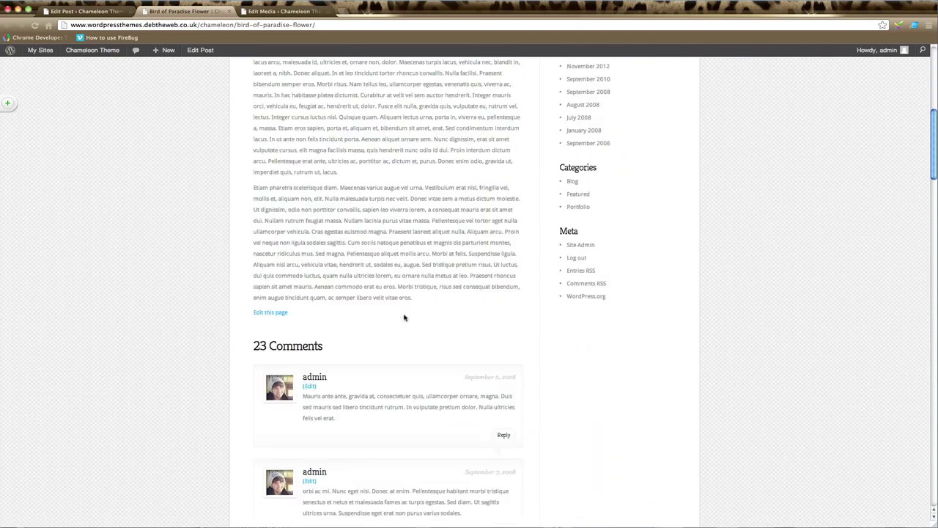
scroll(405, 318, up, 12)
scroll(405, 317, up, 5)
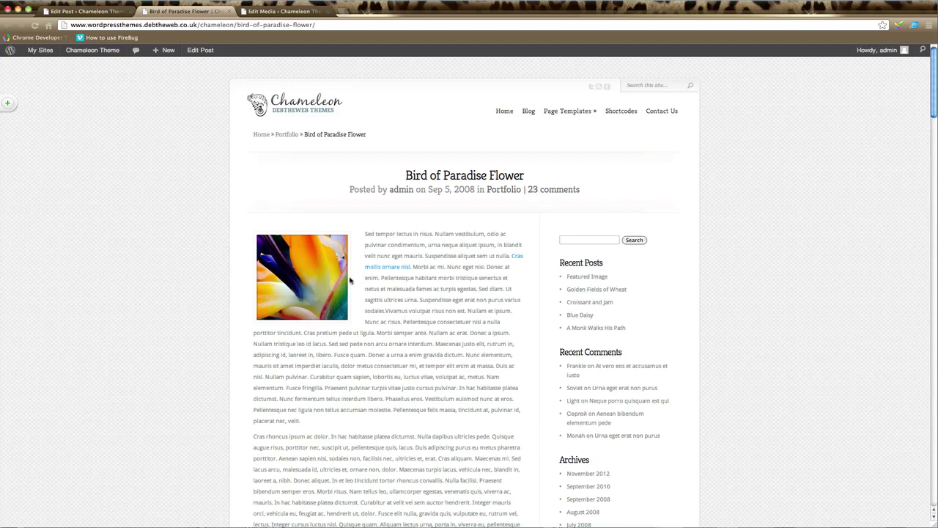
click(528, 111)
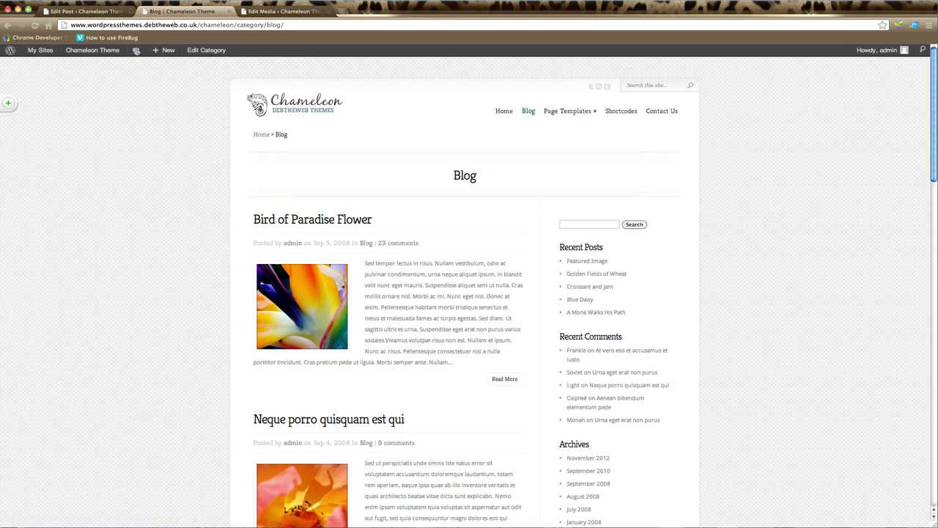
click(110, 14)
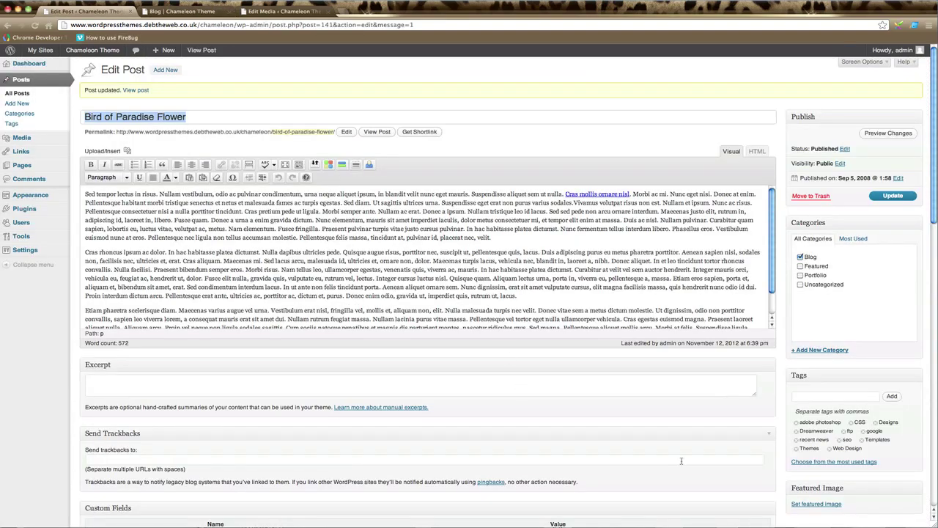
- Scroll through the post editor and check the Author and Revisions panels
scroll(742, 449, down, 2)
scroll(741, 449, down, 3)
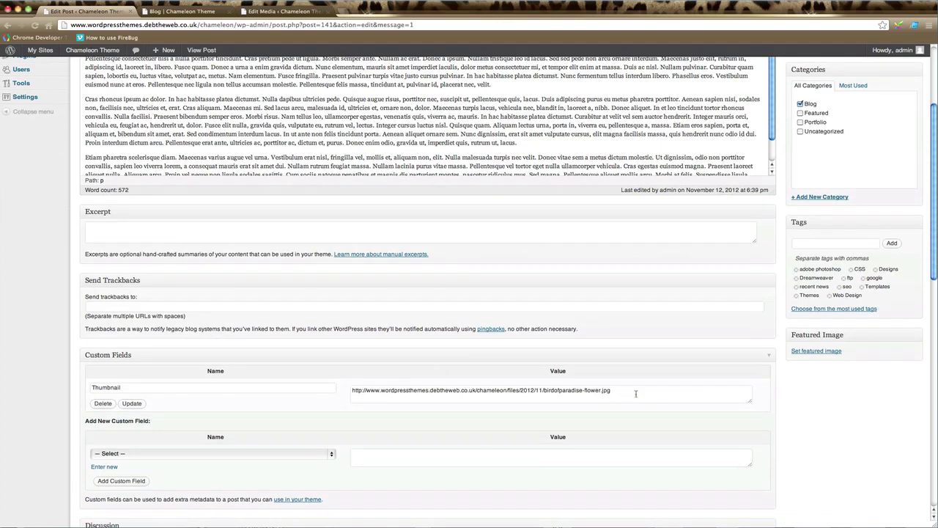
scroll(411, 319, down, 4)
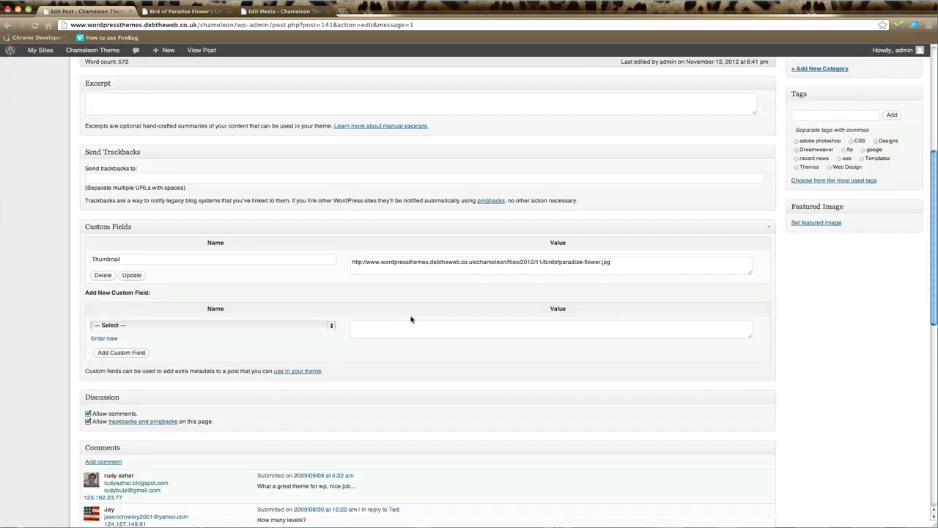
scroll(411, 320, down, 4)
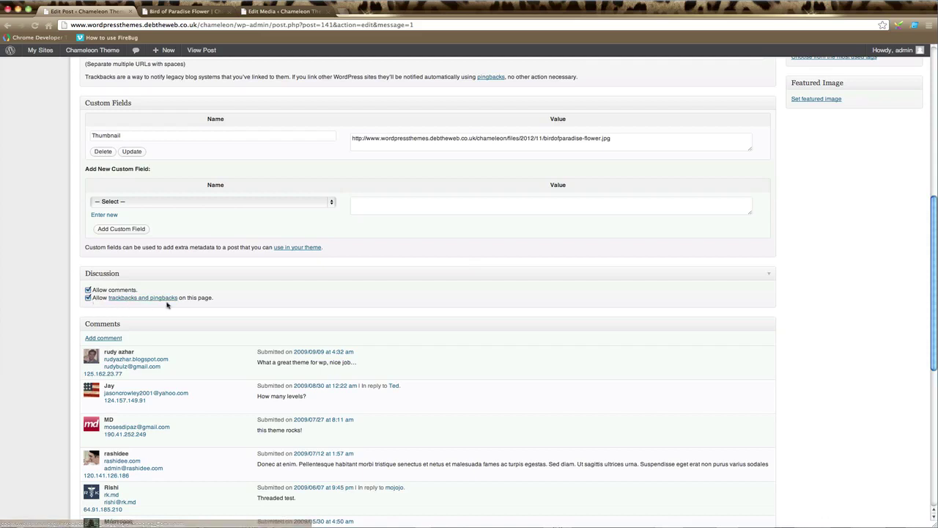
scroll(220, 322, down, 2)
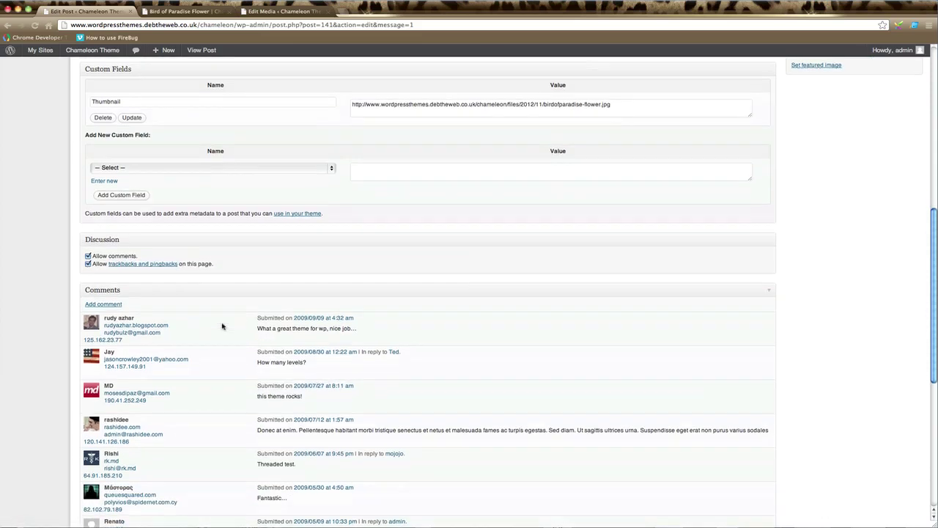
scroll(223, 325, down, 1)
scroll(223, 325, down, 2)
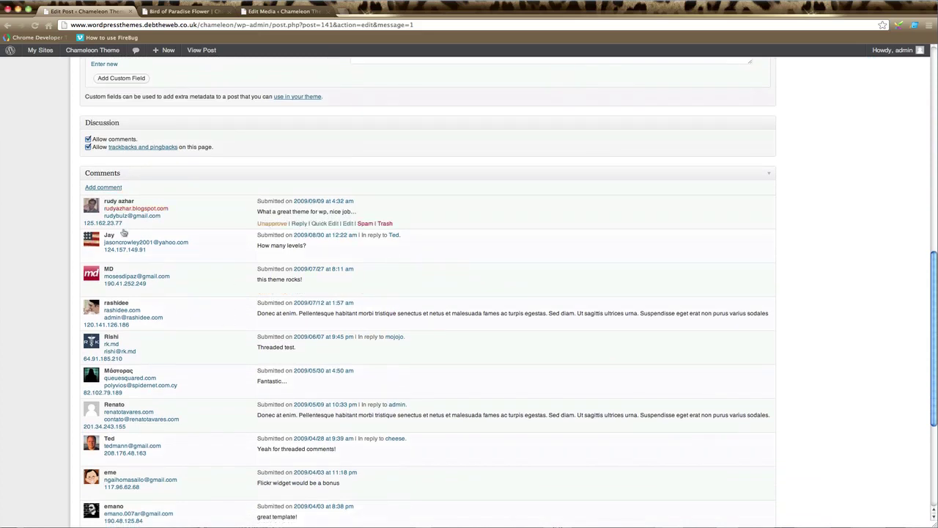
scroll(157, 341, down, 1)
scroll(157, 341, down, 4)
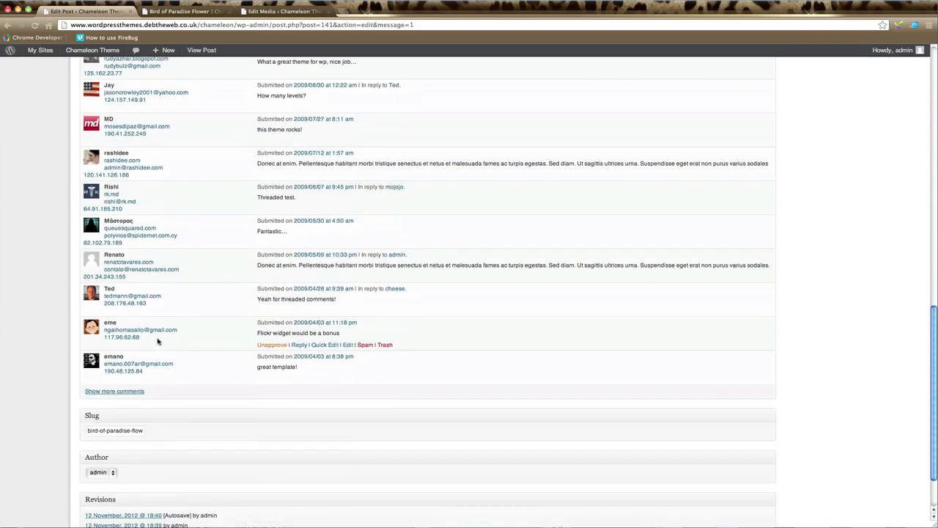
scroll(157, 341, up, 3)
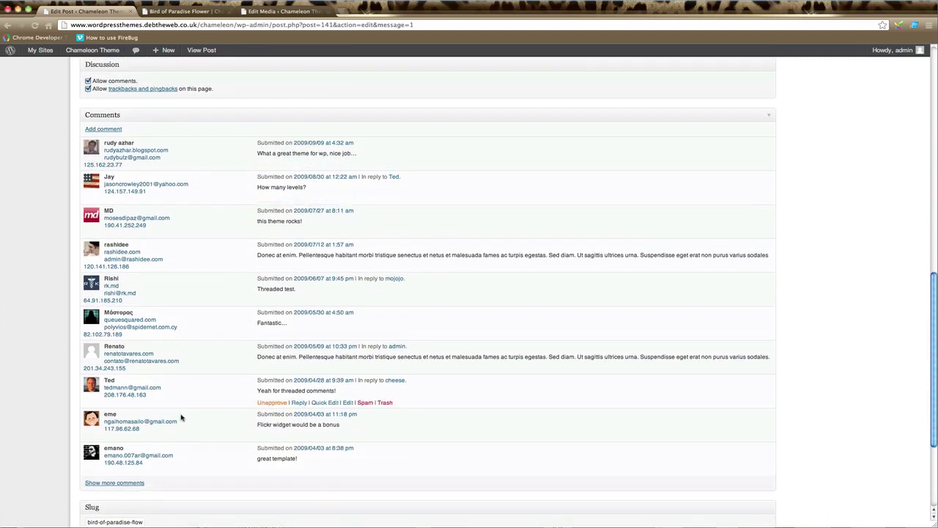
scroll(183, 434, down, 4)
scroll(182, 432, down, 1)
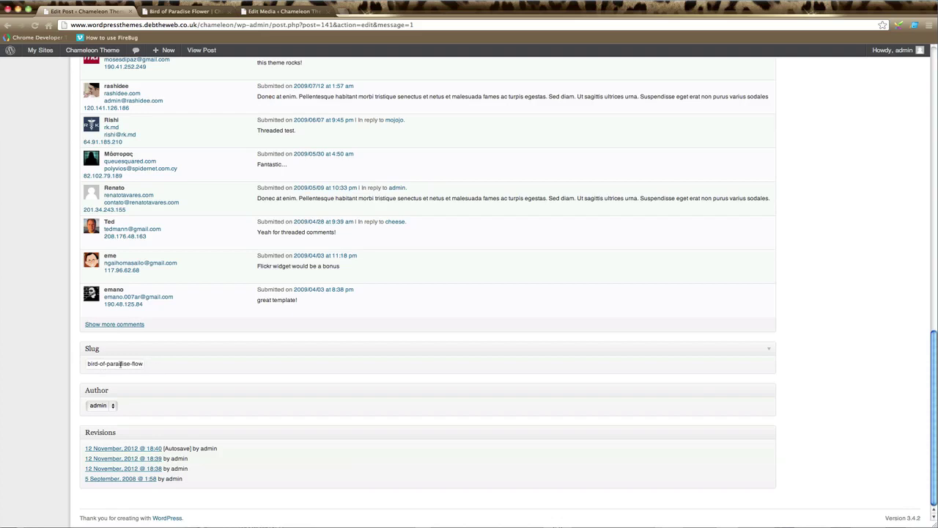
click(114, 408)
click(126, 481)
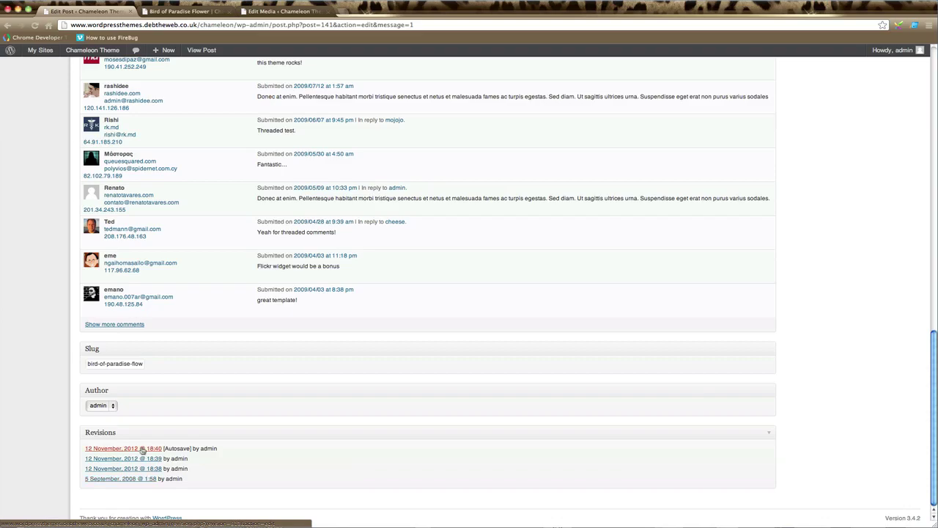
- Update the post again, now filed under Blog
scroll(313, 473, up, 10)
scroll(313, 473, up, 10)
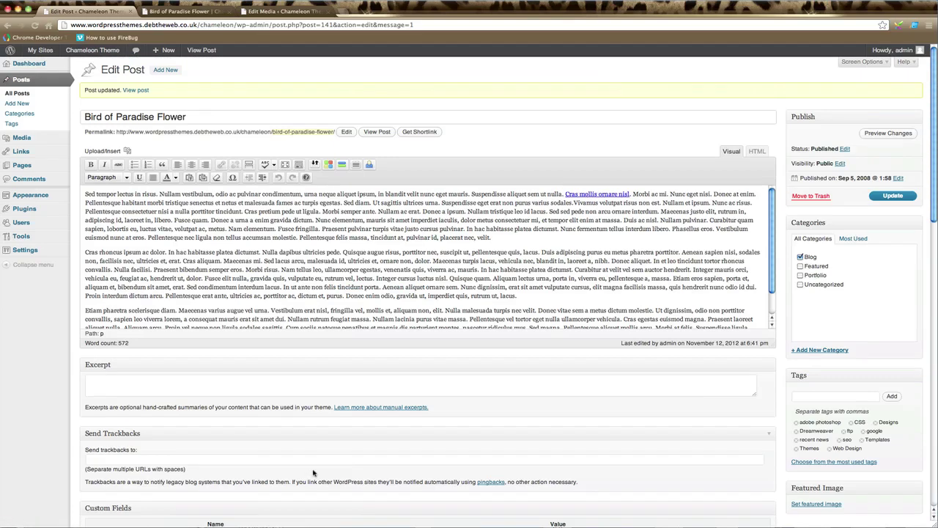
click(894, 196)
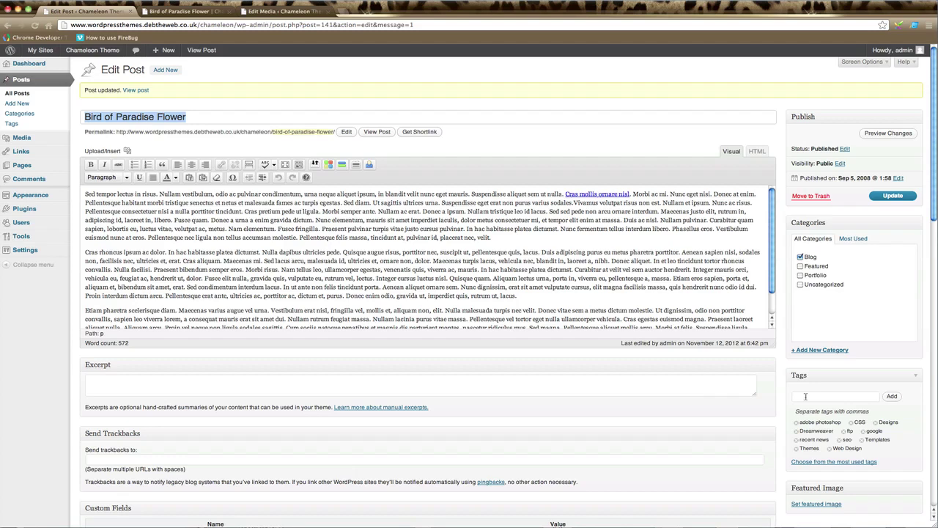
- Start adding a tag to the post
click(805, 396)
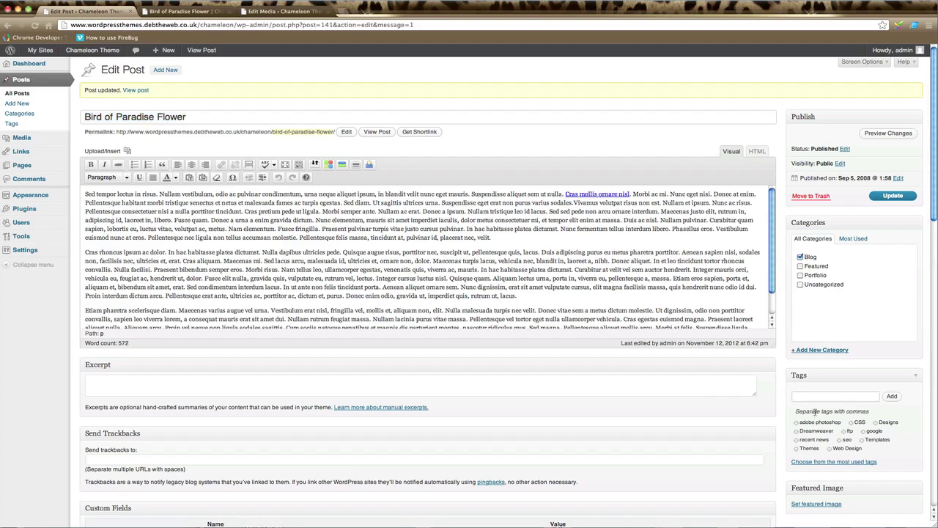
scroll(882, 444, down, 2)
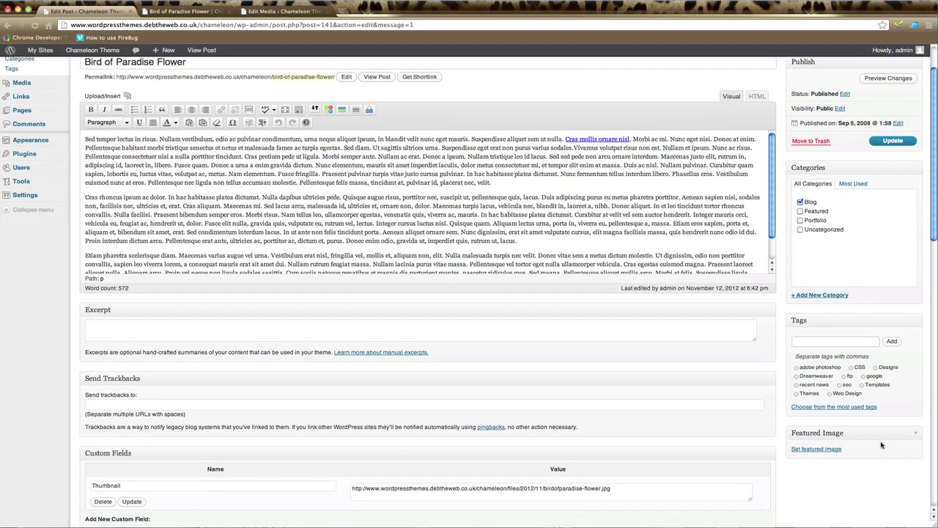
scroll(882, 444, up, 2)
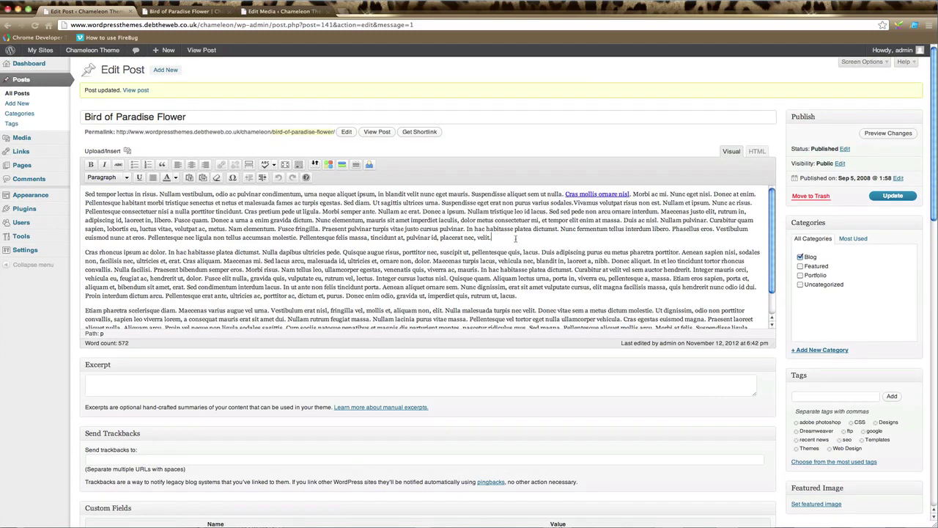
- Open the About Us page for editing from the Pages list
click(20, 168)
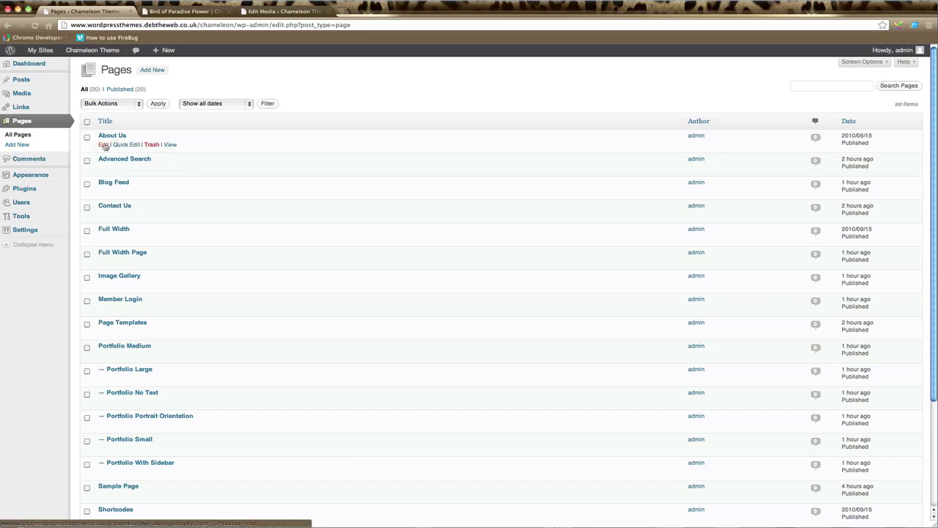
click(104, 144)
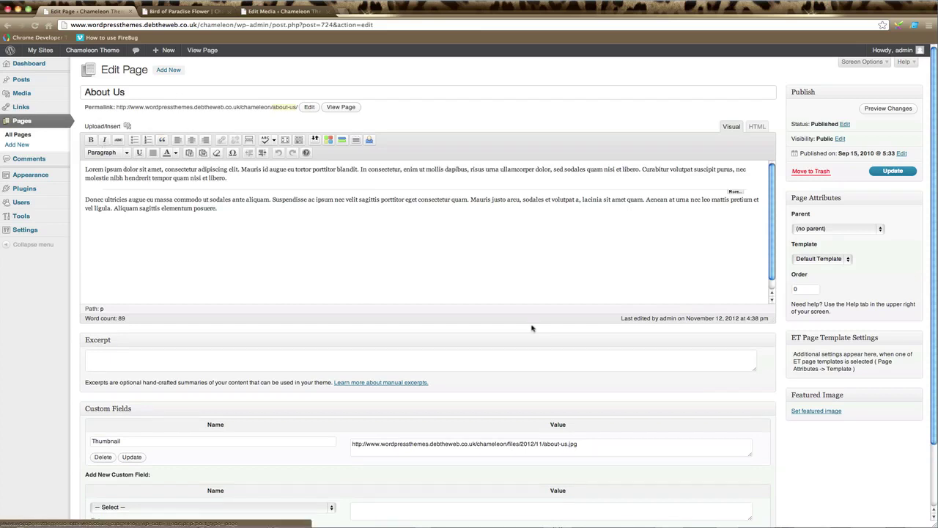
scroll(532, 328, down, 2)
scroll(555, 338, up, 2)
- Enable the Discussion, Comments, Slug, Author and Revisions boxes in Screen Options
click(887, 63)
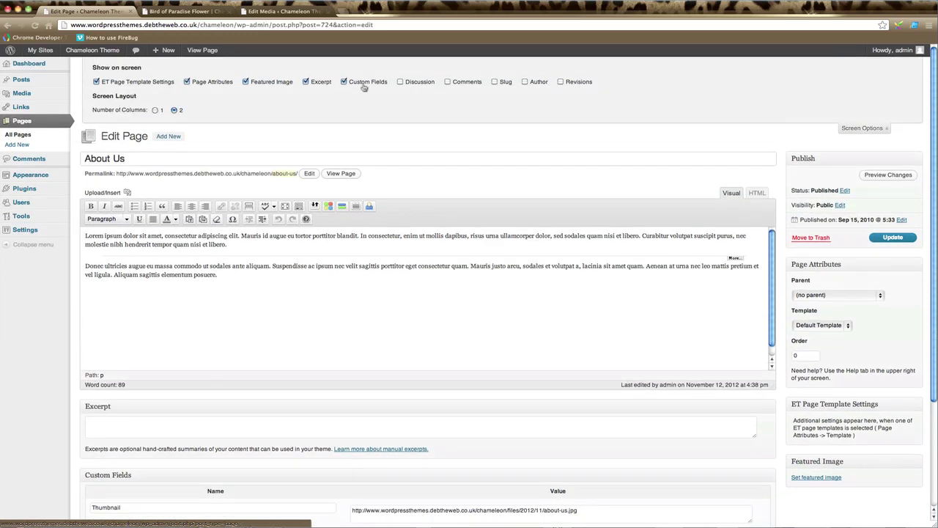
click(401, 82)
click(448, 82)
click(495, 82)
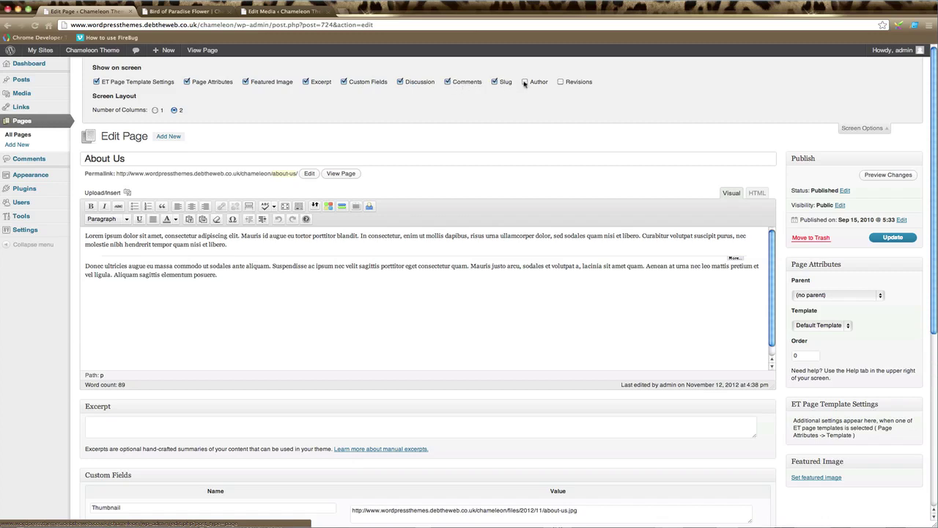
click(525, 82)
click(562, 82)
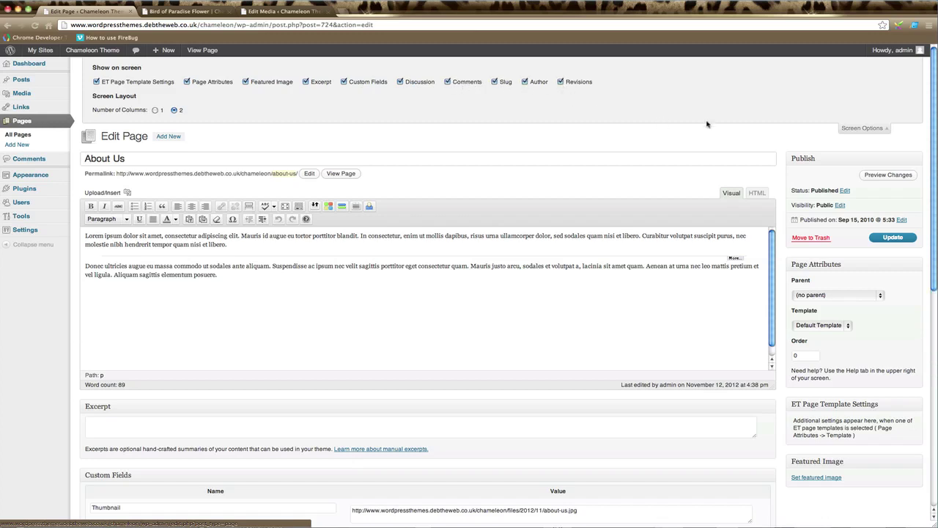
click(871, 129)
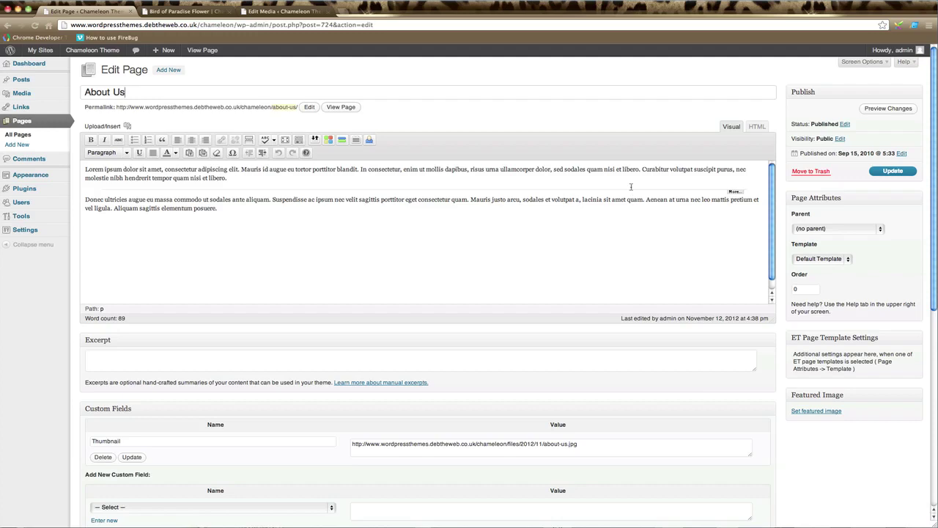
- Add an empty paragraph after 'posuere.' at the end of the About Us text
click(756, 126)
click(731, 127)
click(91, 222)
key(Return)
- Insert the small-logo image from the Media Library into the new paragraph
click(127, 127)
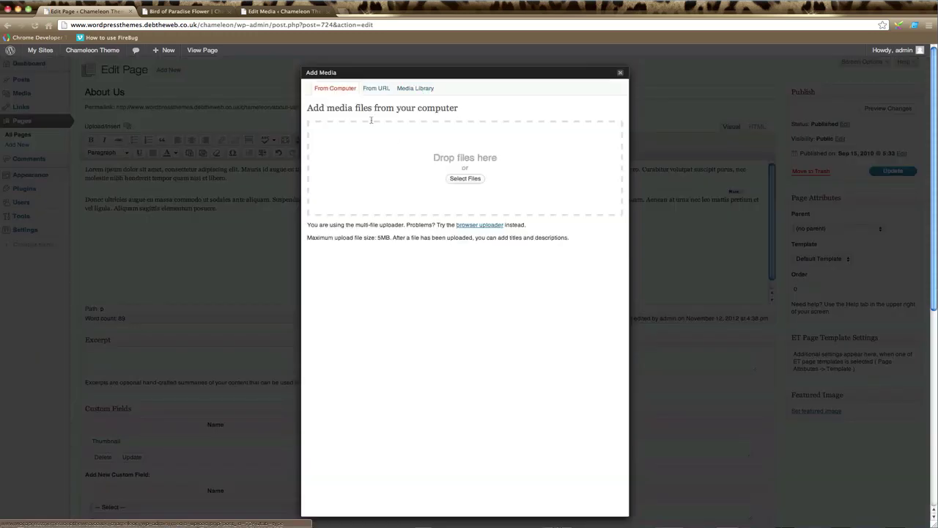
click(413, 89)
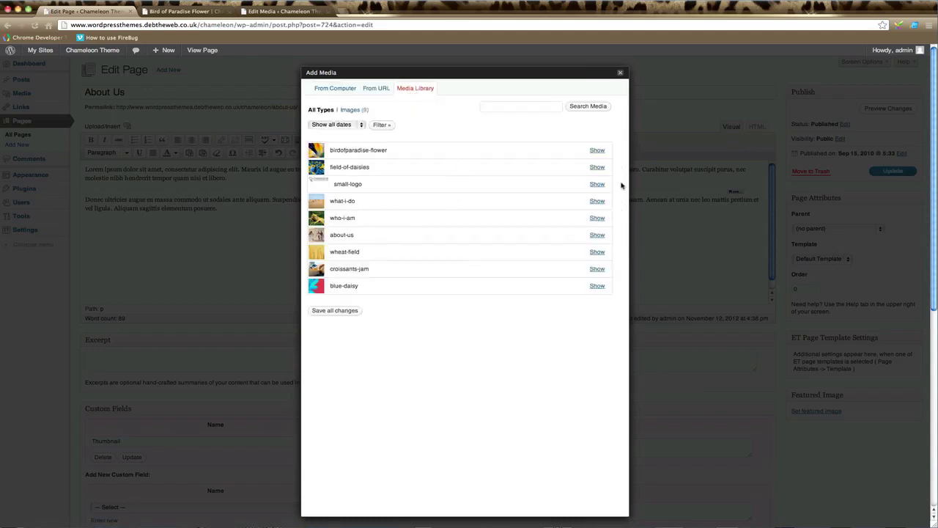
click(597, 184)
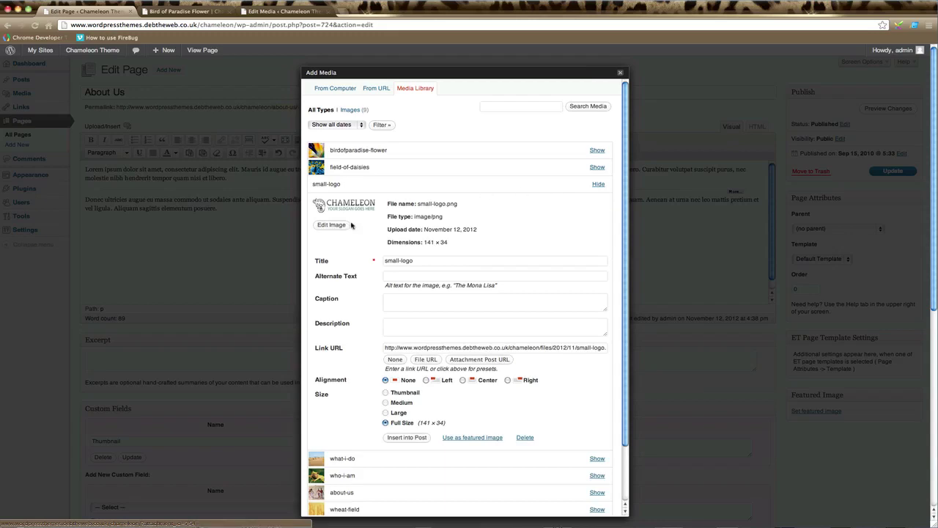
click(407, 438)
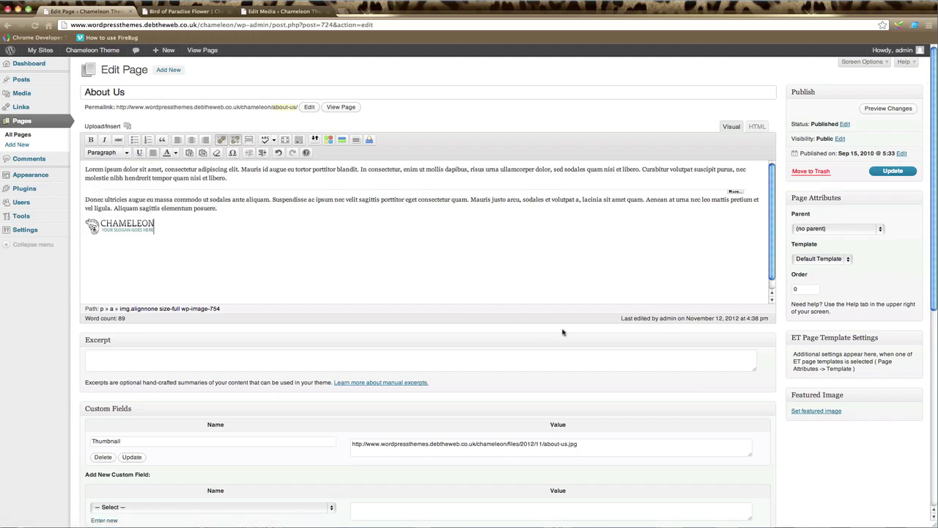
- Update the About Us page and go to the Excerpt box
click(892, 173)
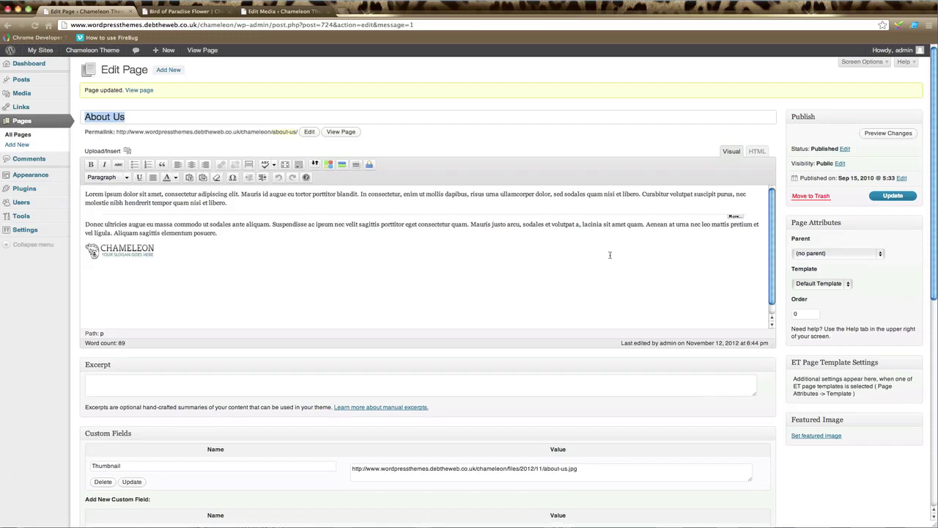
scroll(572, 358, down, 2)
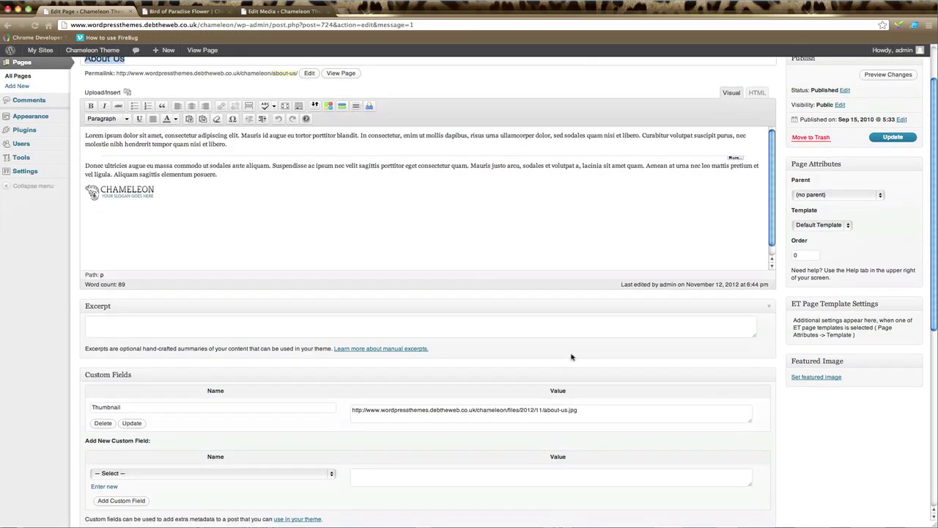
scroll(572, 357, down, 2)
click(128, 282)
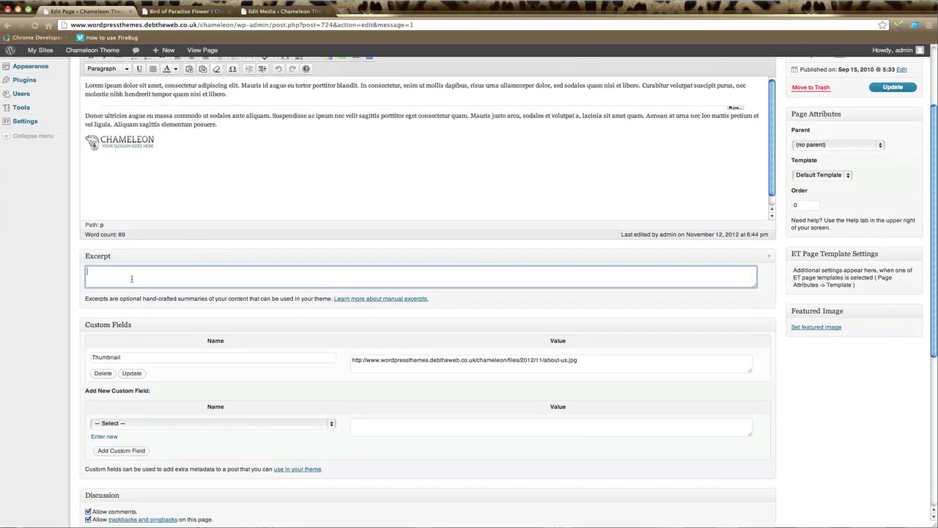
scroll(179, 356, down, 1)
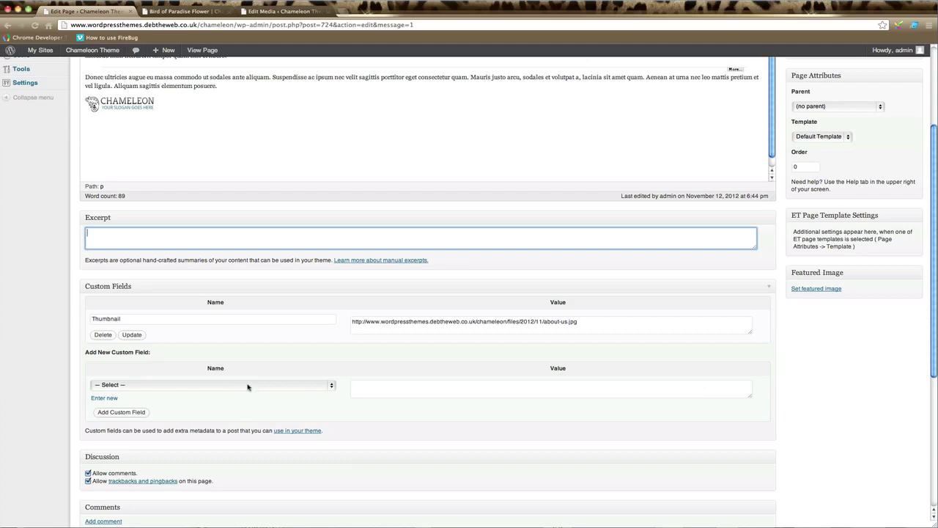
- Add a Description custom field with the value 'This is a description'
click(247, 385)
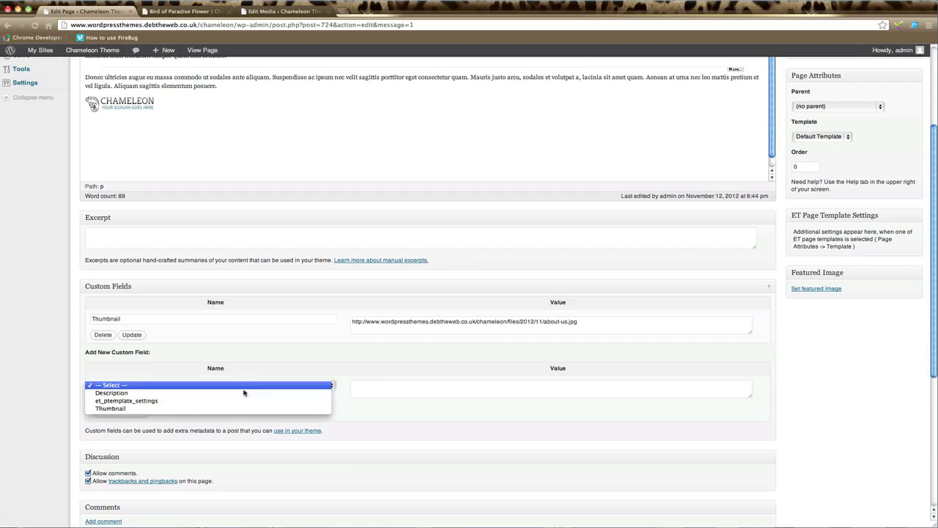
click(244, 394)
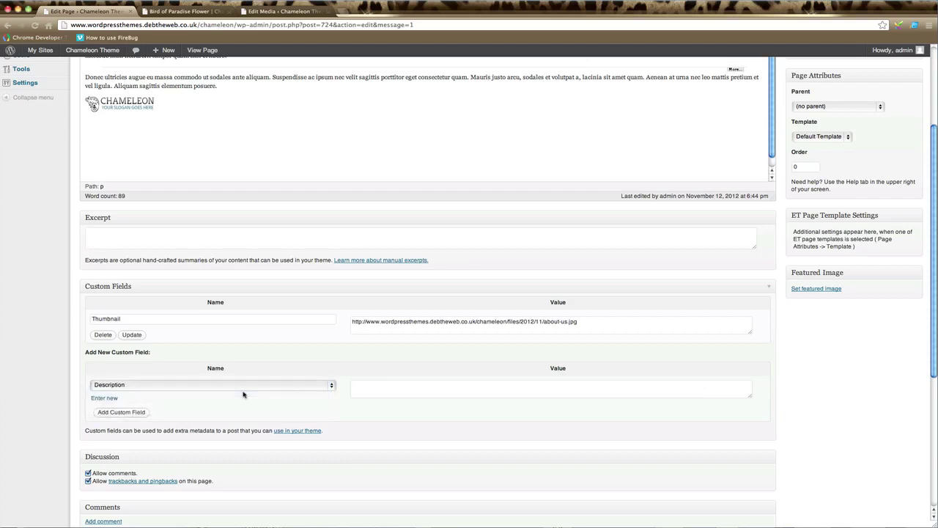
click(399, 390)
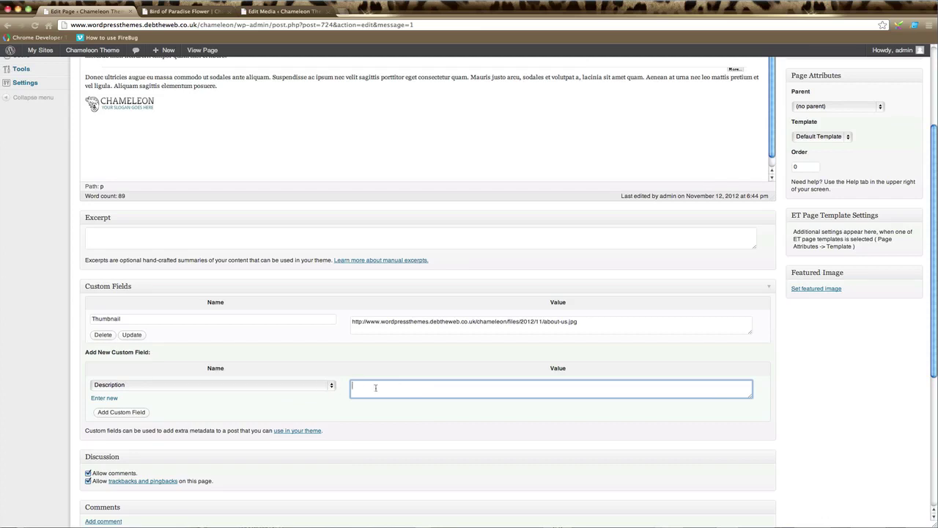
text(This)
text( is a description)
click(136, 412)
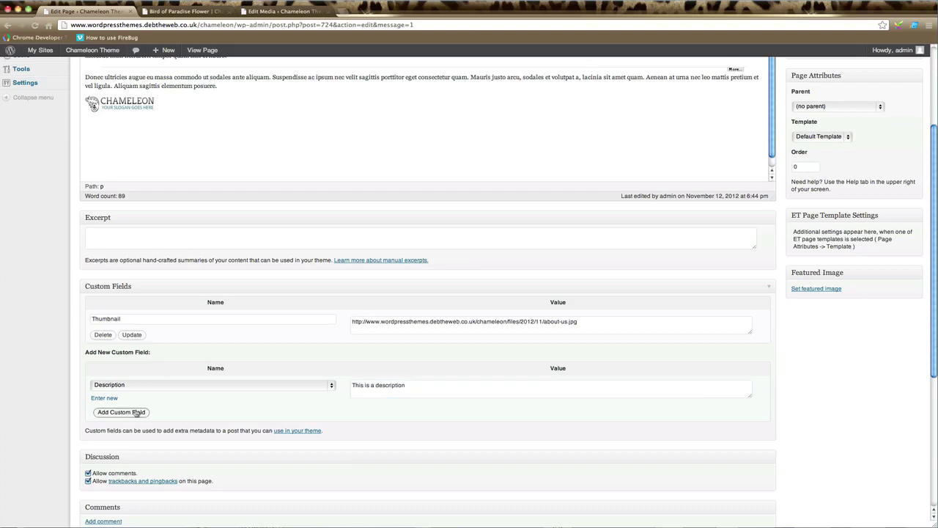
scroll(868, 400, up, 5)
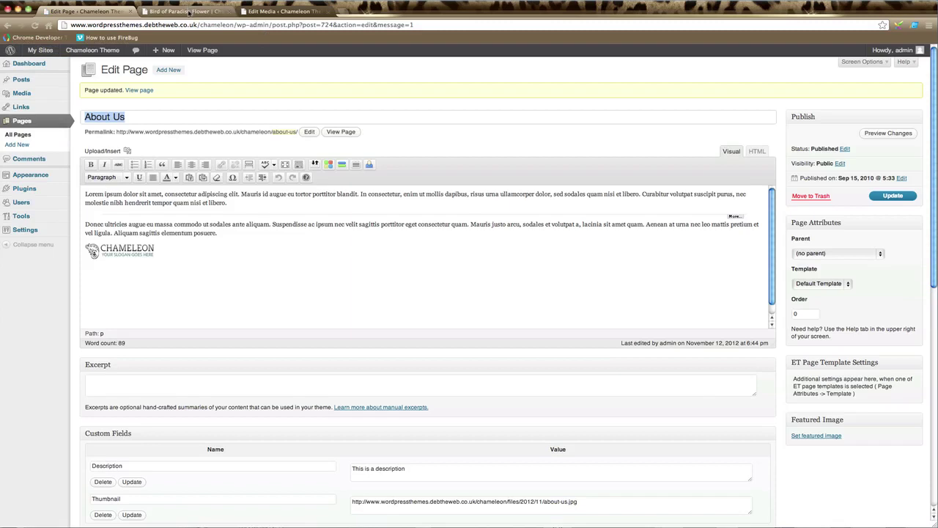
- Open the live About Us page from the site's home page to see its 'This is a description' subtitle, then return to the admin tab
click(190, 12)
click(506, 114)
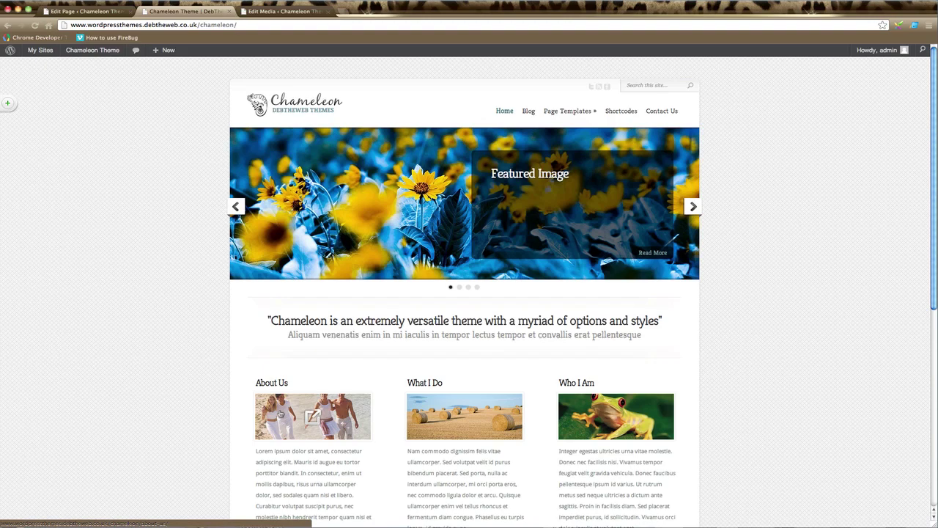
click(279, 414)
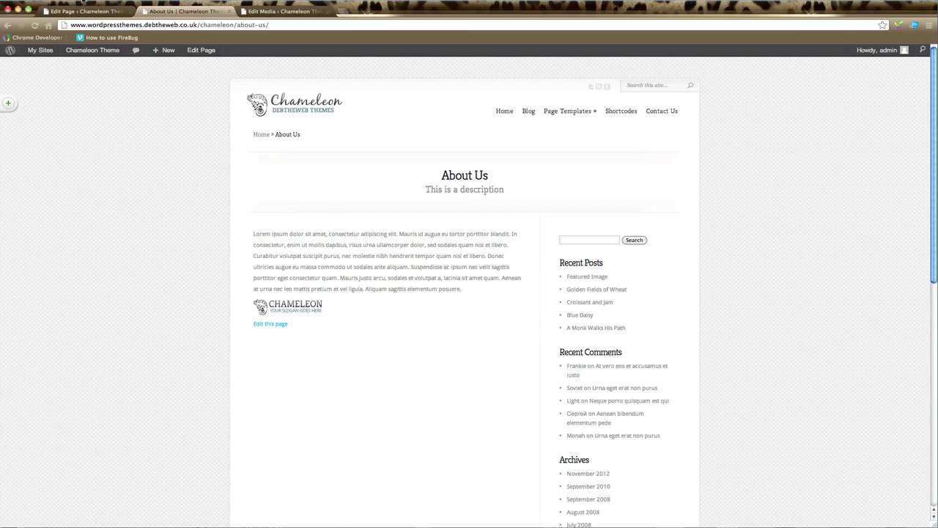
click(91, 12)
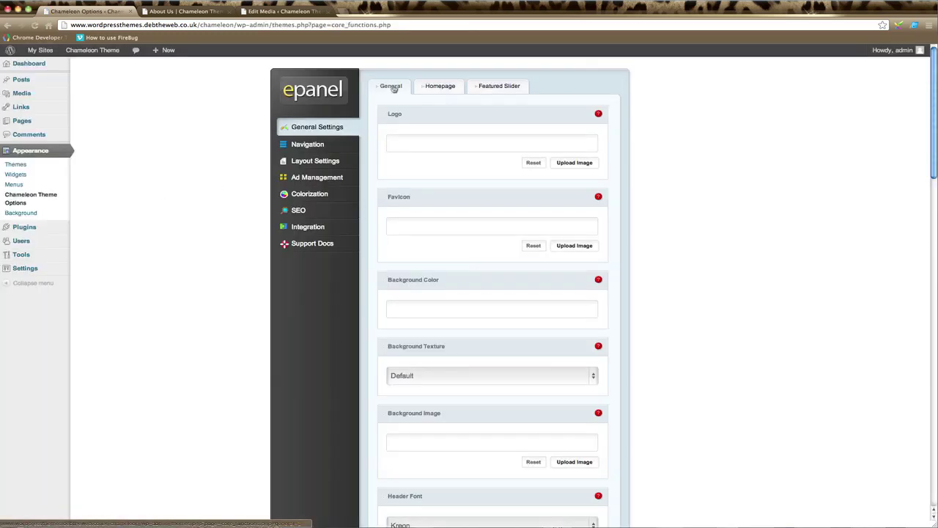
- View ePanel's Single Page Layout settings, then switch to the live About Us page
click(327, 162)
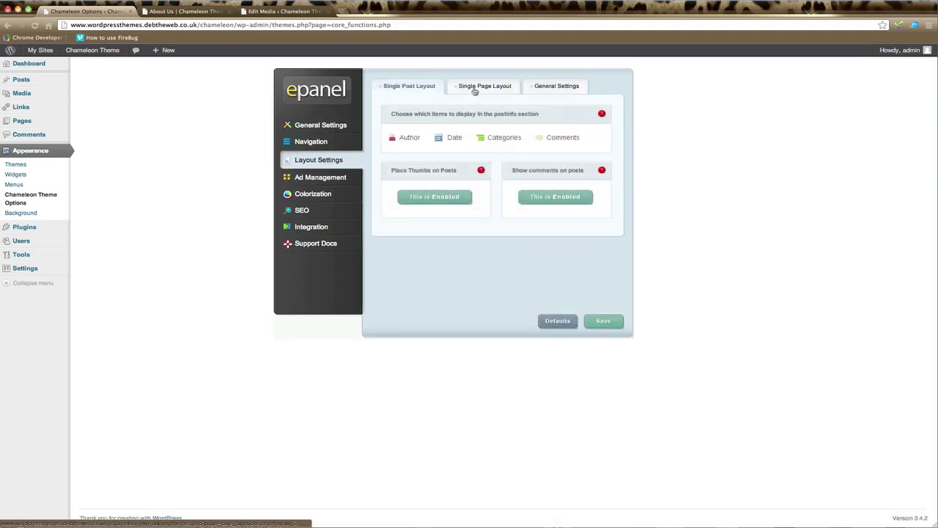
click(474, 88)
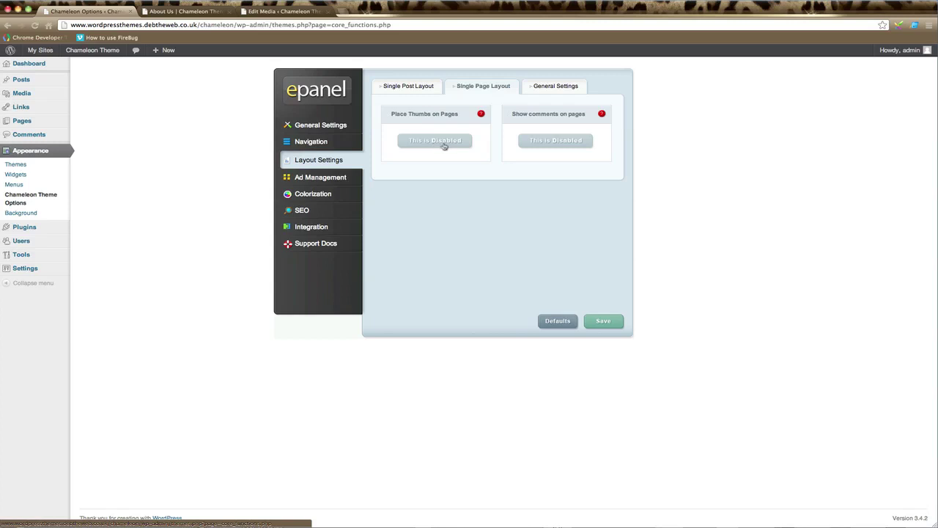
click(206, 13)
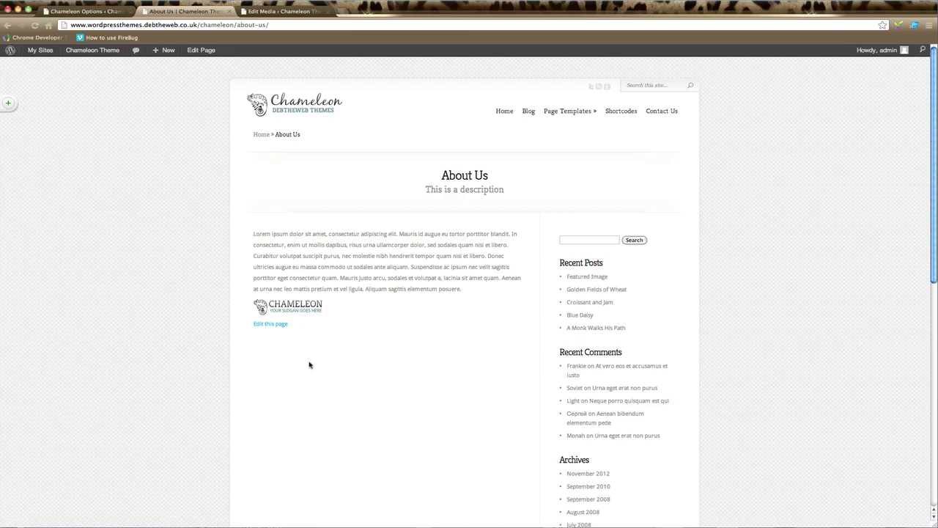
- From the Pages list, open the About Us page for editing
click(87, 11)
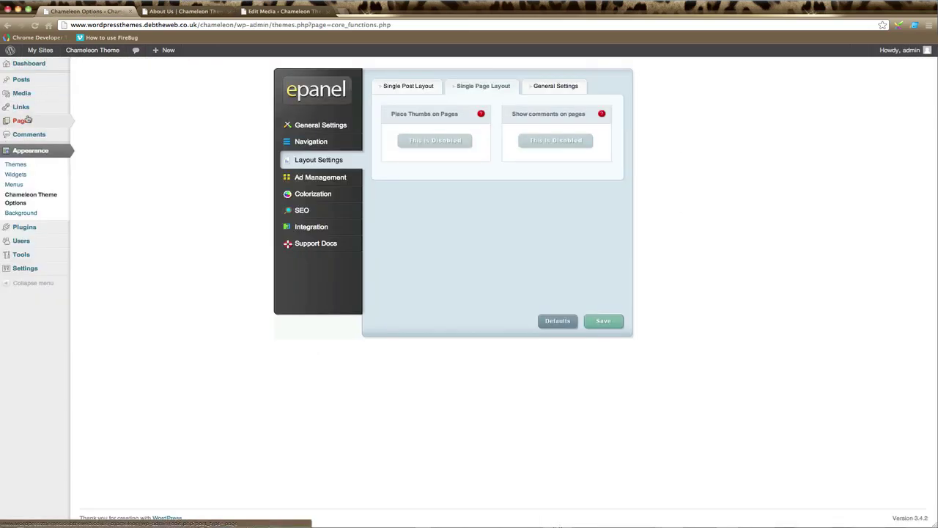
click(22, 120)
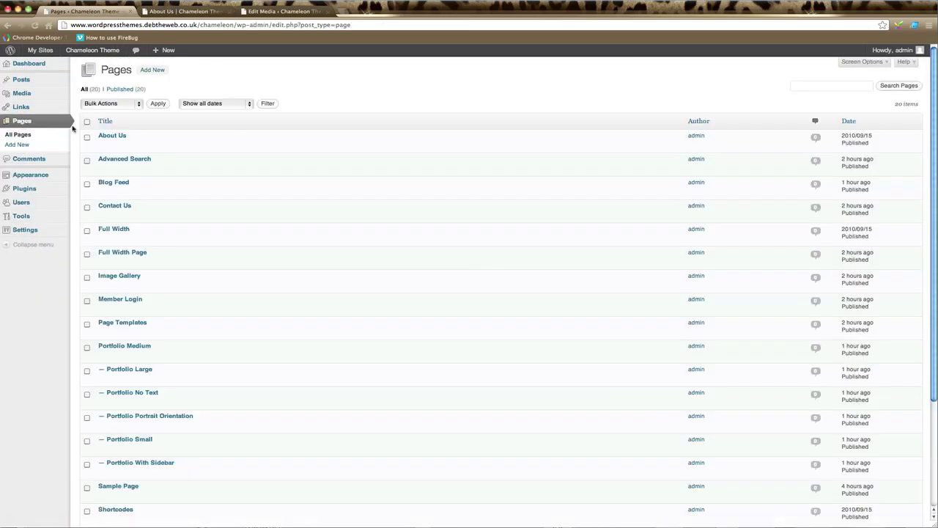
click(100, 145)
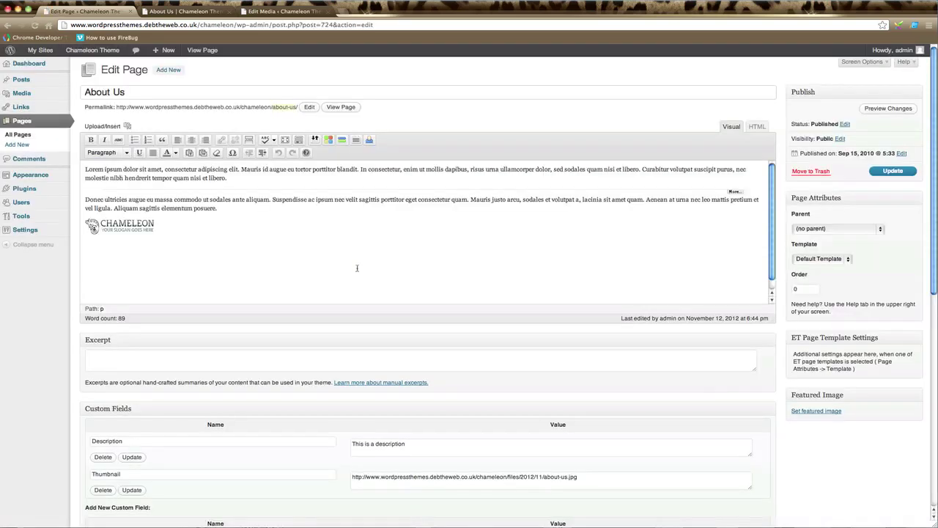
- In Discussion, uncheck Allow comments and Allow trackbacks and pingbacks
scroll(408, 357, down, 6)
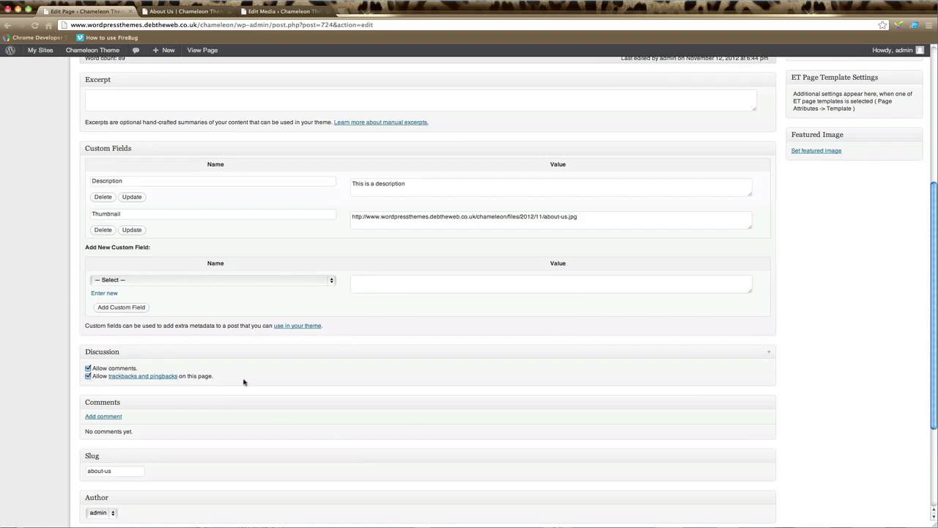
scroll(246, 378, down, 2)
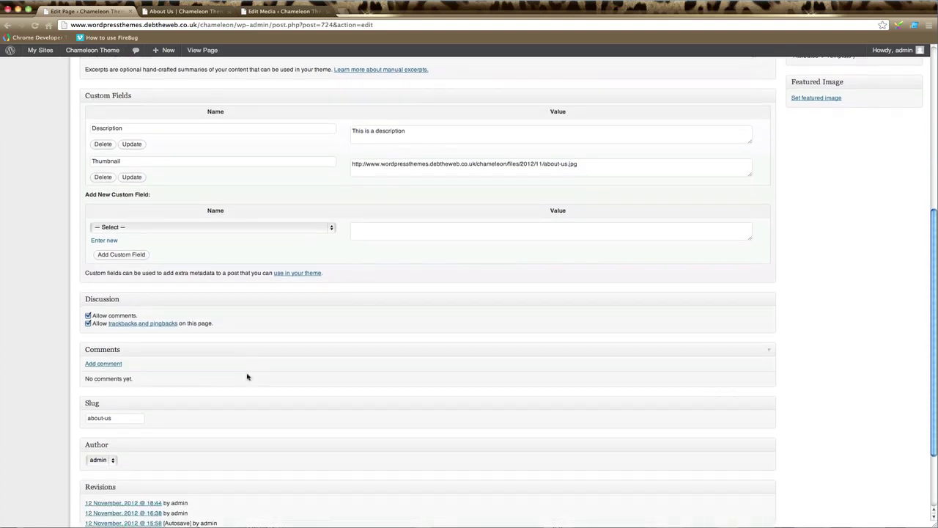
click(88, 315)
click(88, 323)
mouse_move(271, 349)
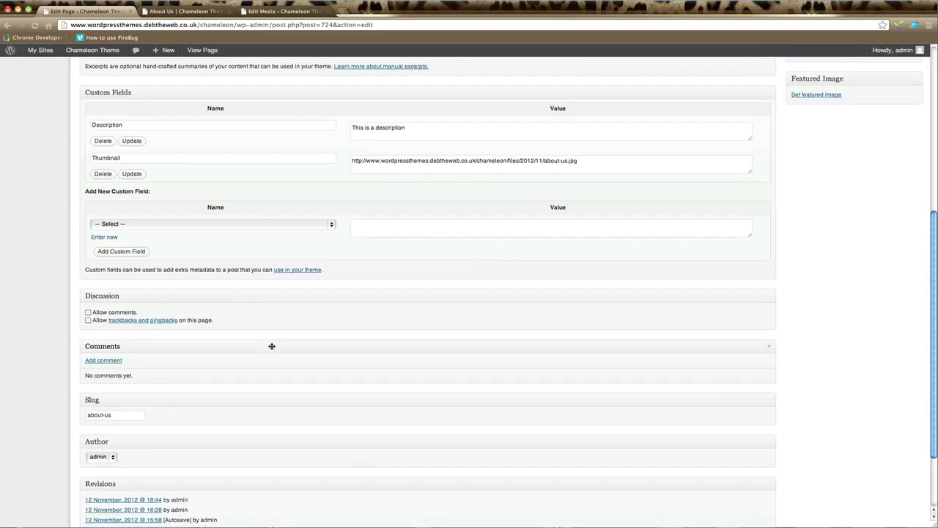
scroll(271, 347, down, 3)
click(120, 323)
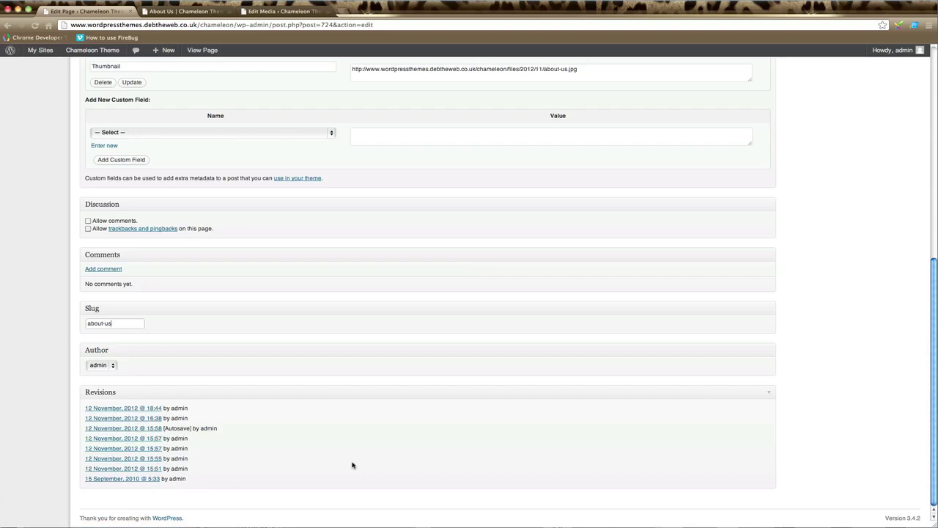
scroll(351, 465, up, 10)
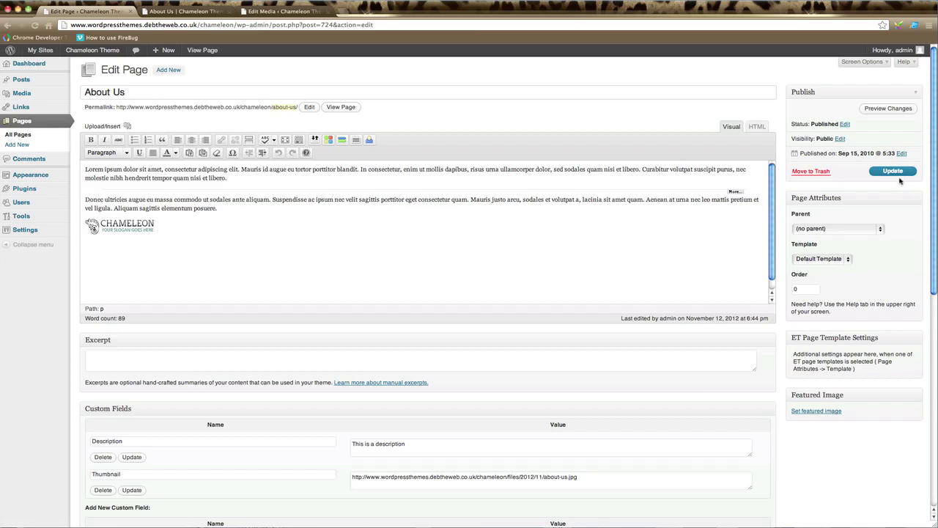
- Leave About Us without a parent page, set its template to Full Width Page, and update
click(862, 231)
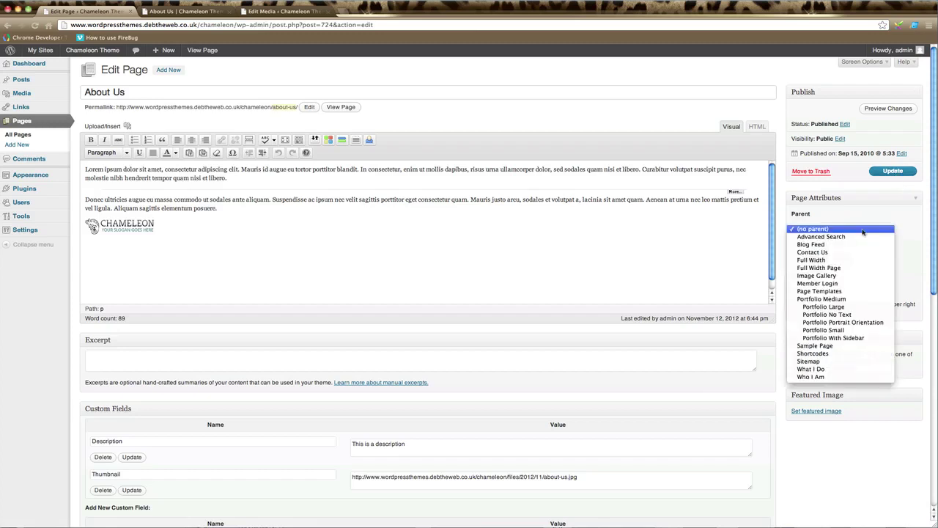
click(863, 230)
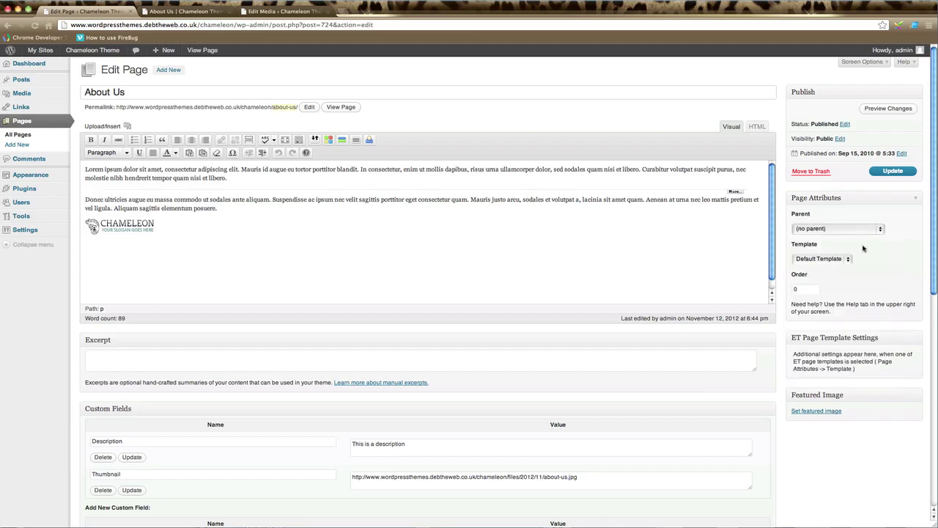
click(849, 260)
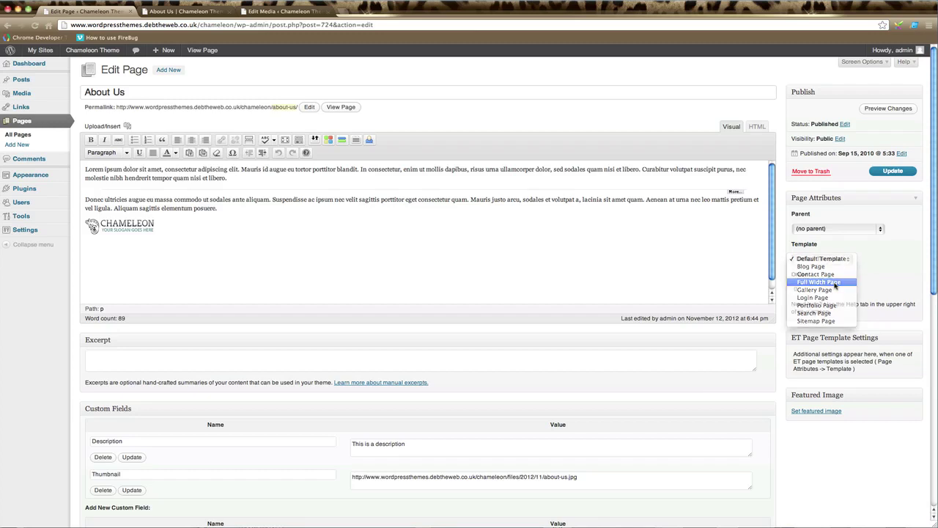
click(836, 283)
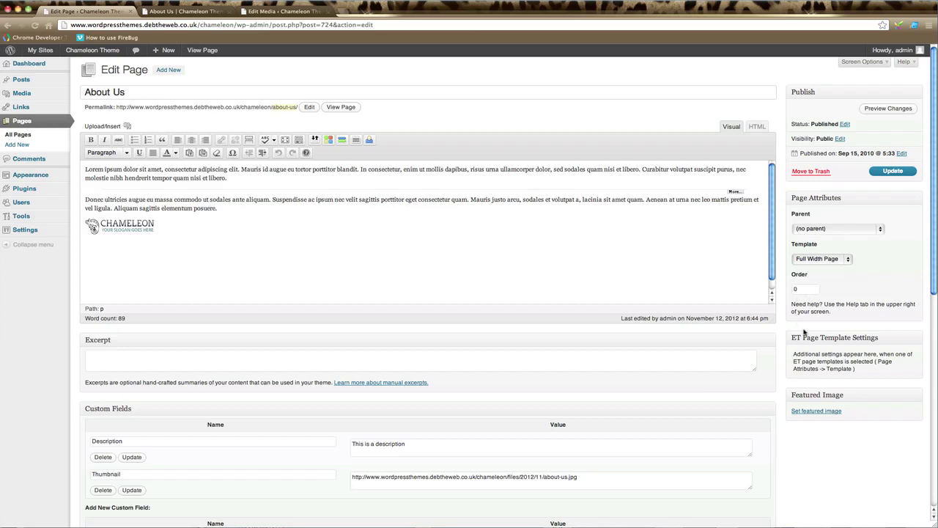
click(901, 172)
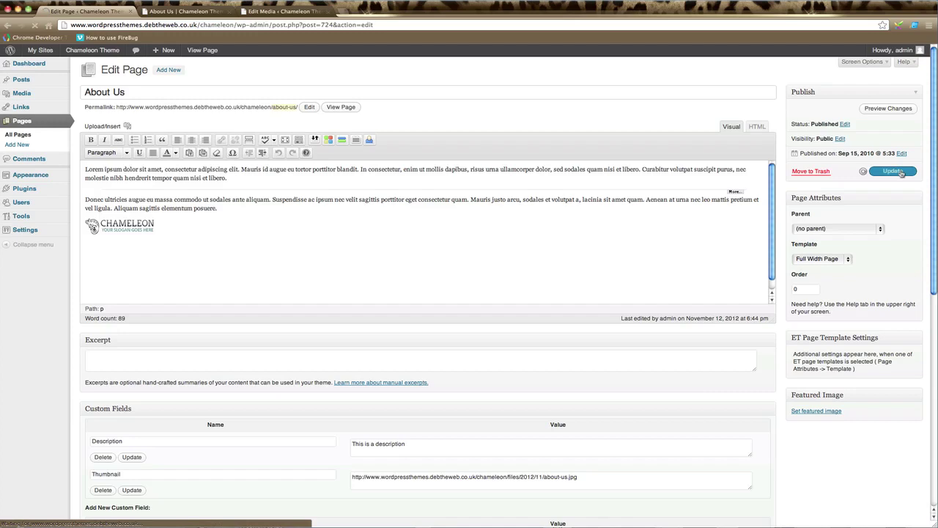
- Reload the live About Us page to confirm the sidebar-free full-width layout, then return to the editor
click(186, 11)
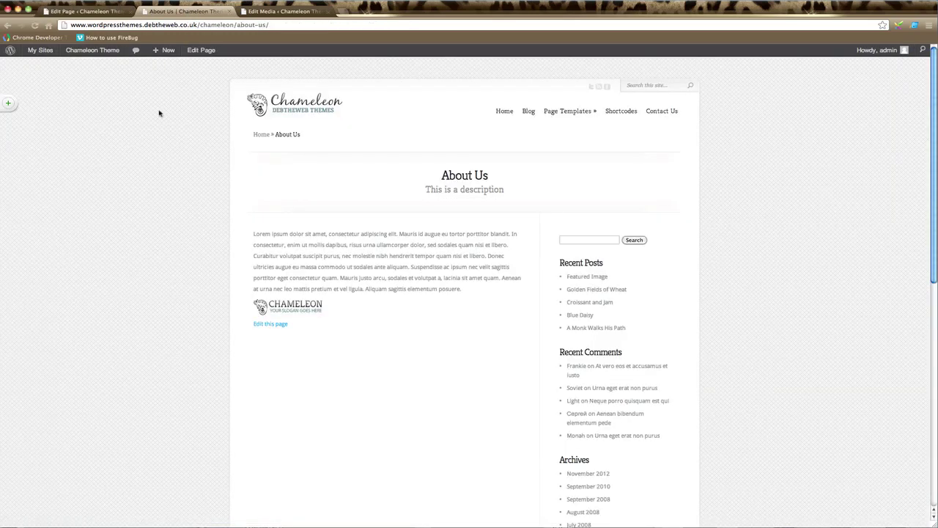
click(35, 24)
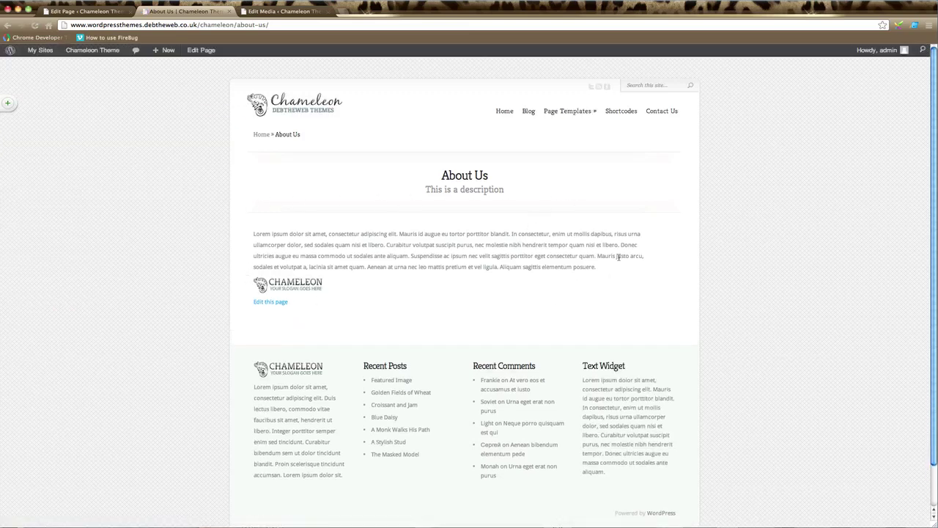
click(84, 11)
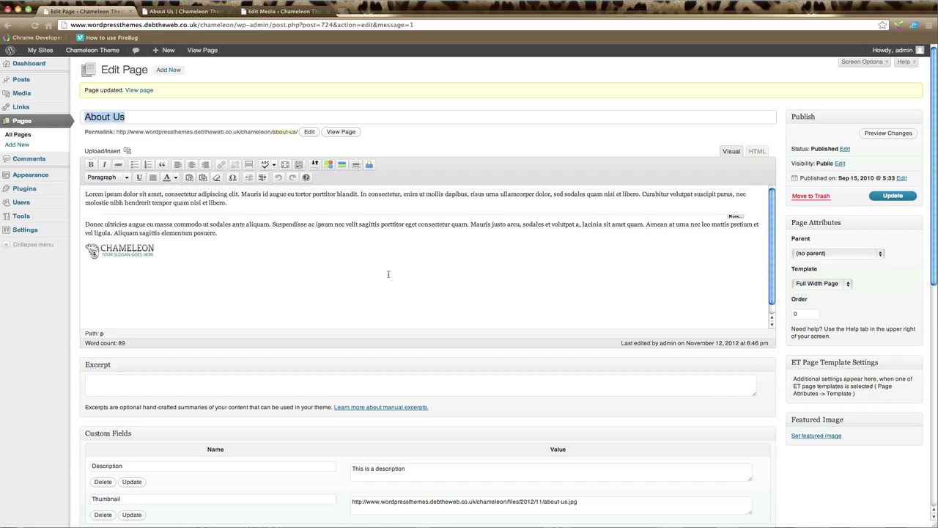
scroll(388, 274, down, 1)
scroll(389, 274, down, 3)
scroll(388, 274, up, 5)
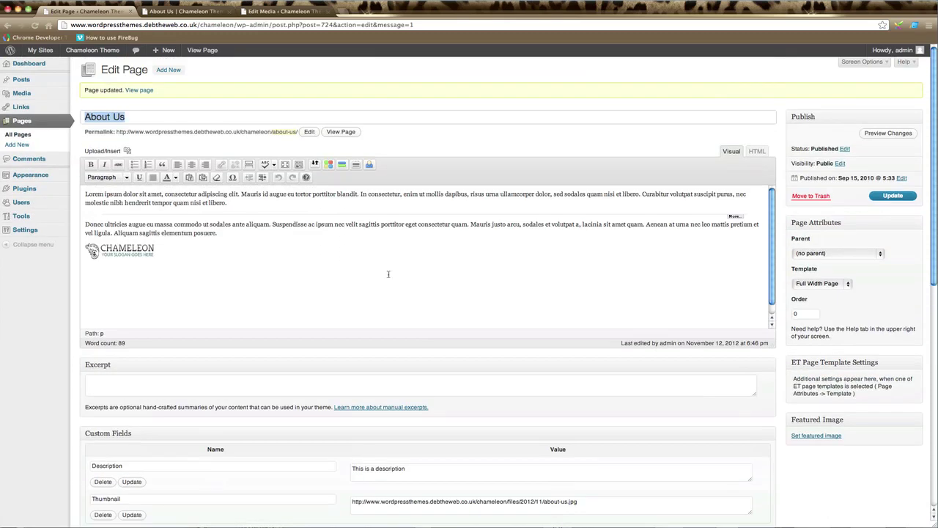